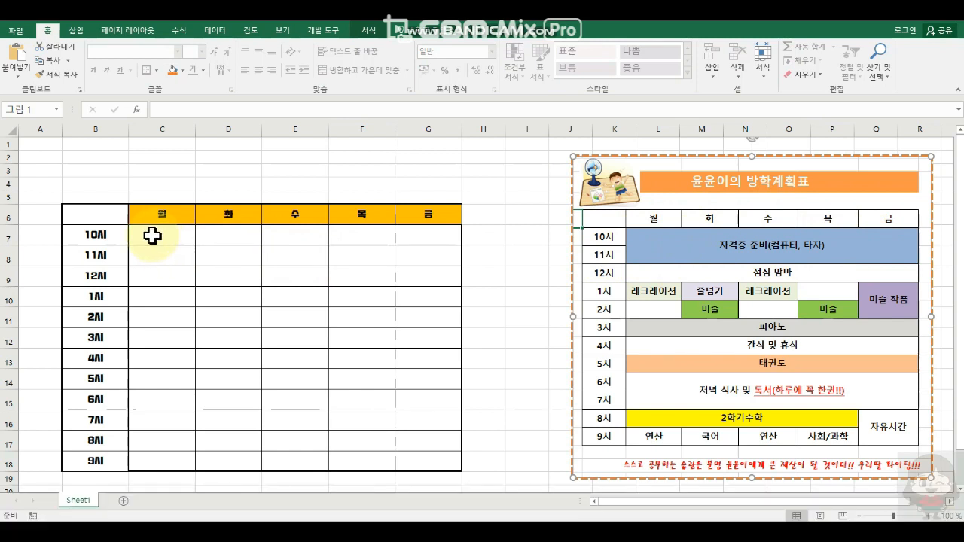
# - Merge and center the Monday-to-Friday cells of the 10시 and 11시 rows, C7:G8
pyautogui.click(152, 236)
pyautogui.moveTo(152, 236); pyautogui.dragTo(415, 259)
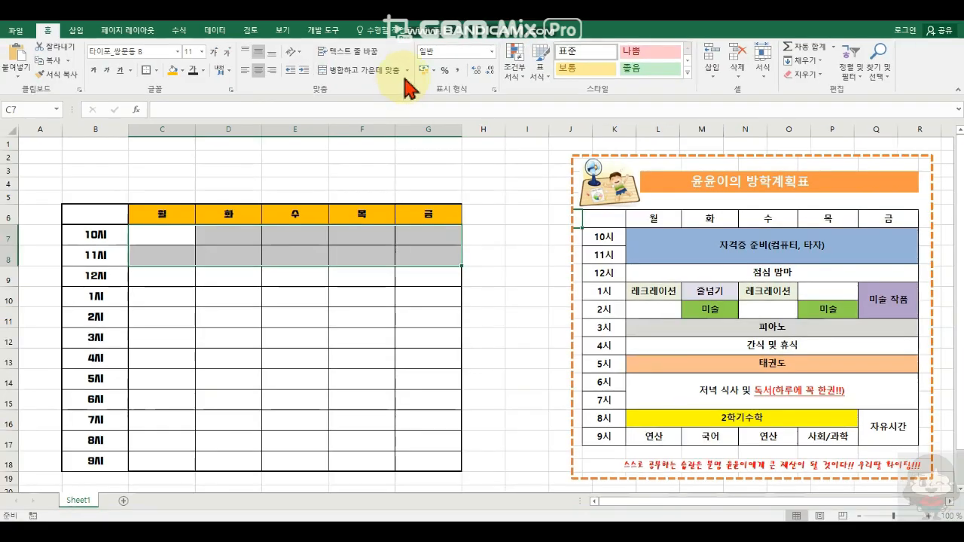
pyautogui.click(476, 74)
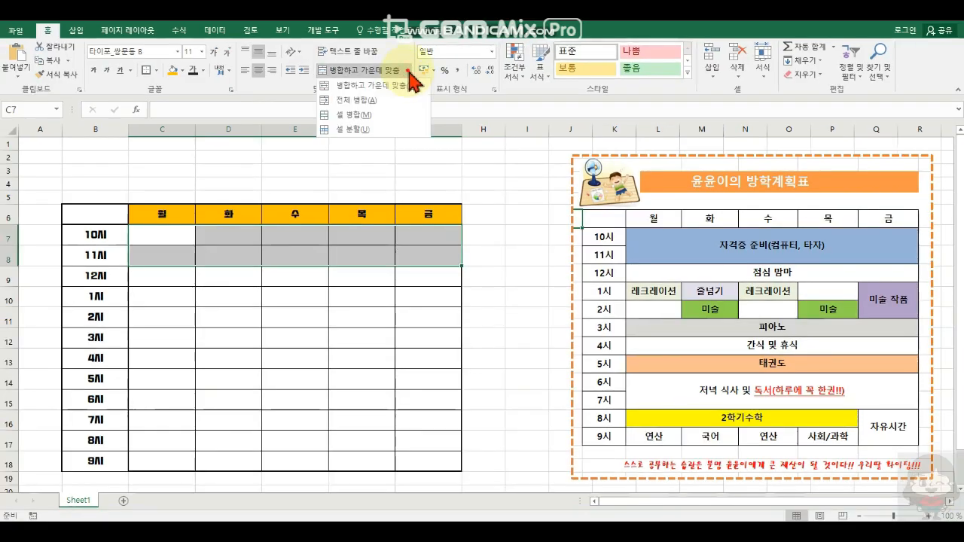
pyautogui.click(407, 70)
pyautogui.click(347, 70)
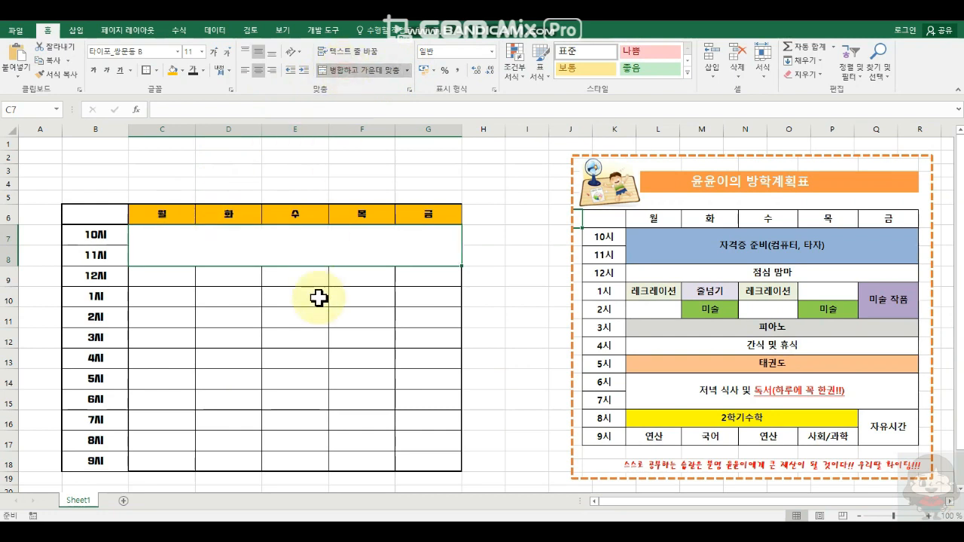
# - Enter "자격증 준비(컴퓨터, 타자)" in the merged block for 10시 and 11시
pyautogui.click(240, 279)
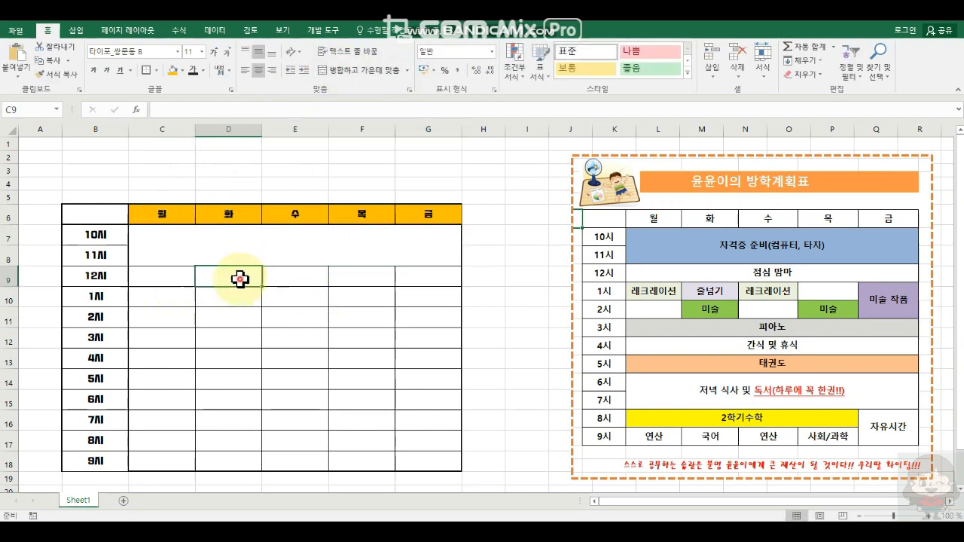
pyautogui.click(243, 249)
pyautogui.doubleClick(290, 246)
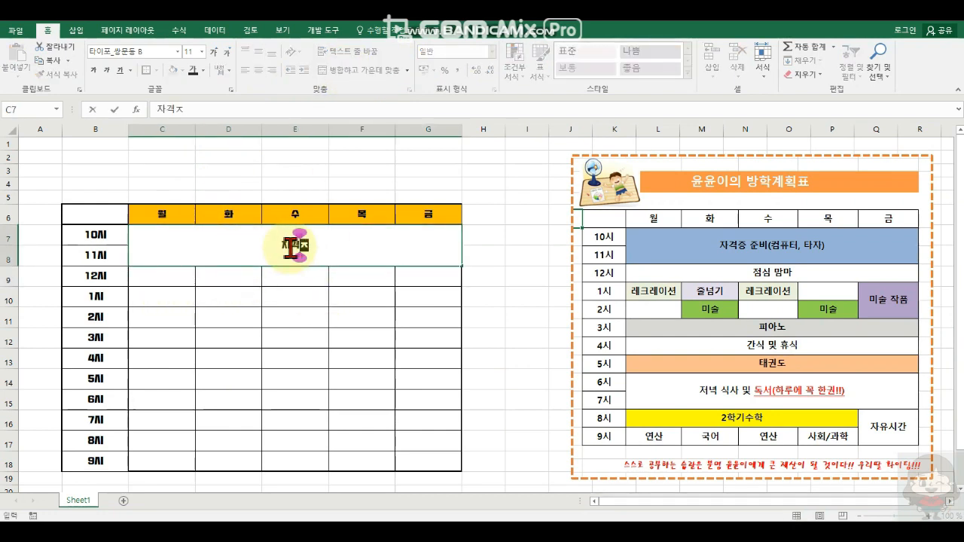
pyautogui.write('자격증 준비(컴퓨터')
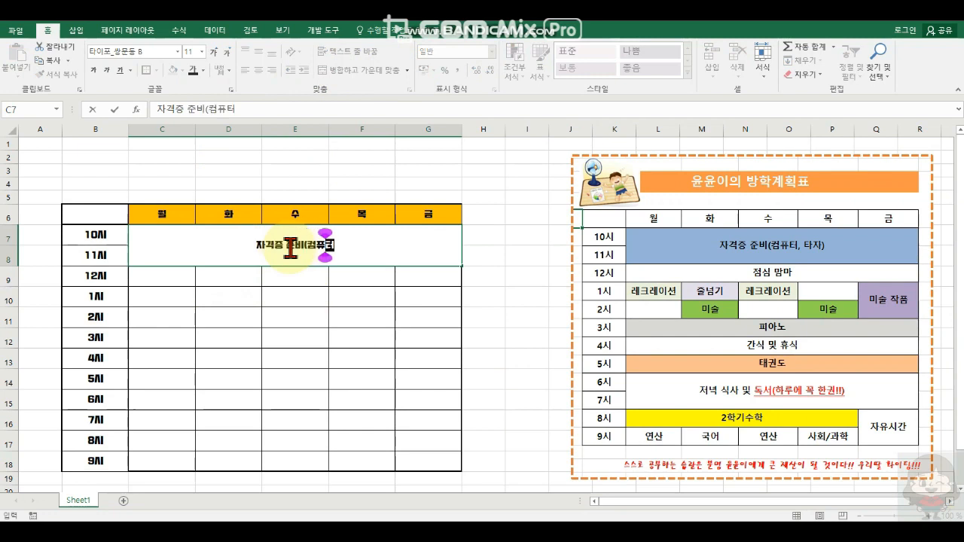
pyautogui.write(', 타자)')
pyautogui.click(301, 251)
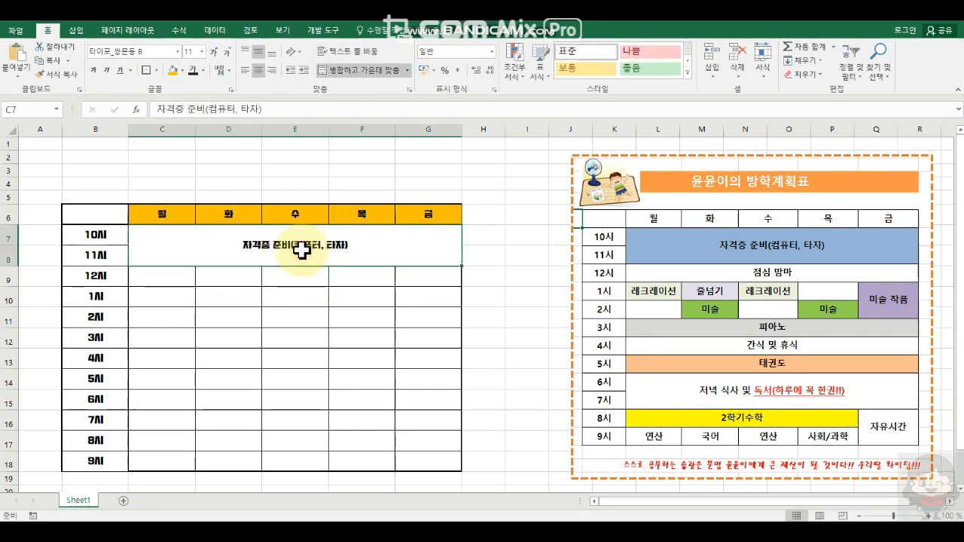
# - Merge and center the 12시 row across C9:G9 and enter "점심 식사" in it
pyautogui.moveTo(164, 284); pyautogui.dragTo(418, 276)
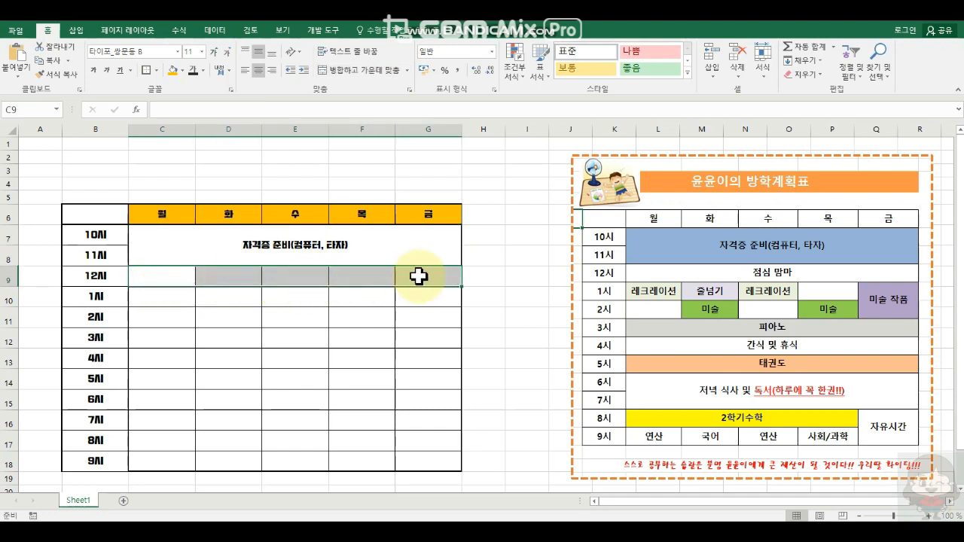
pyautogui.click(366, 84)
pyautogui.doubleClick(311, 279)
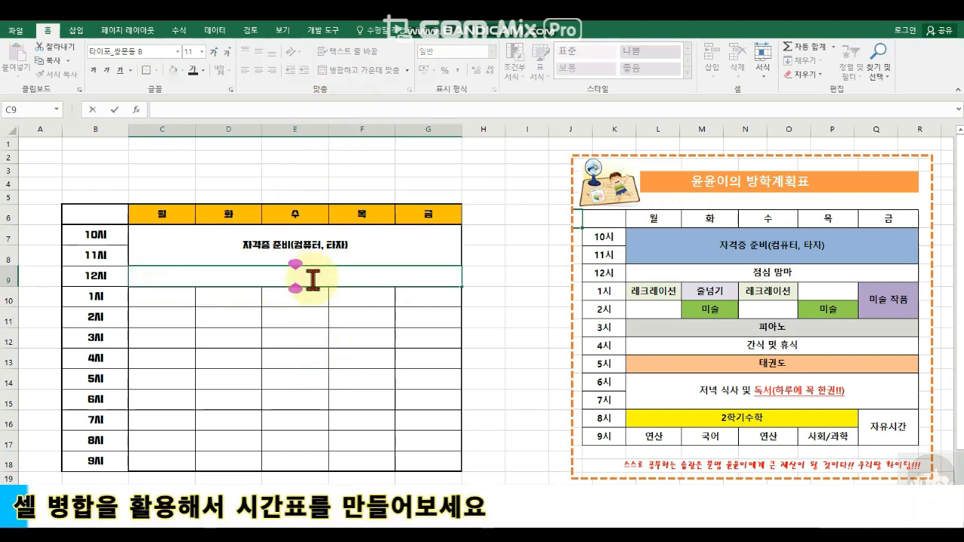
pyautogui.write('점시ㅁ')
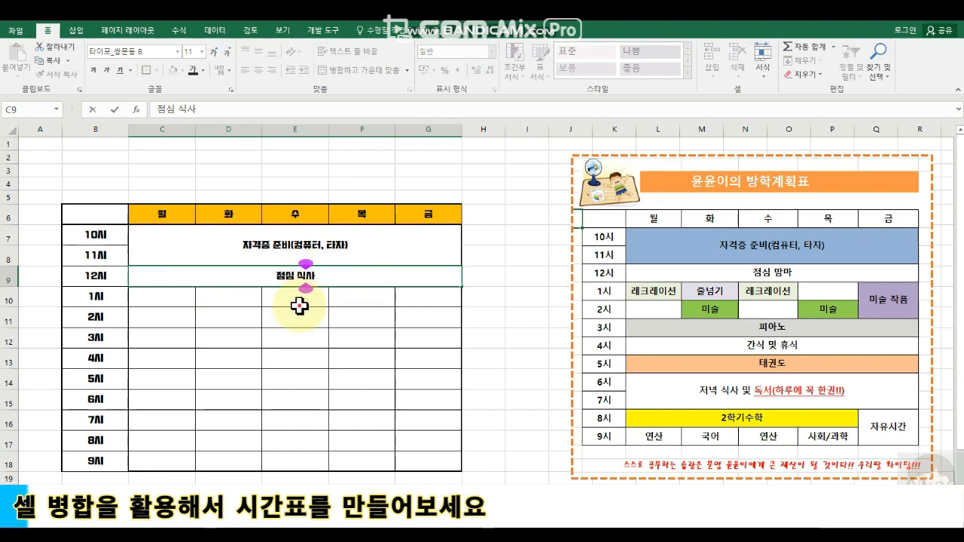
pyautogui.click(300, 305)
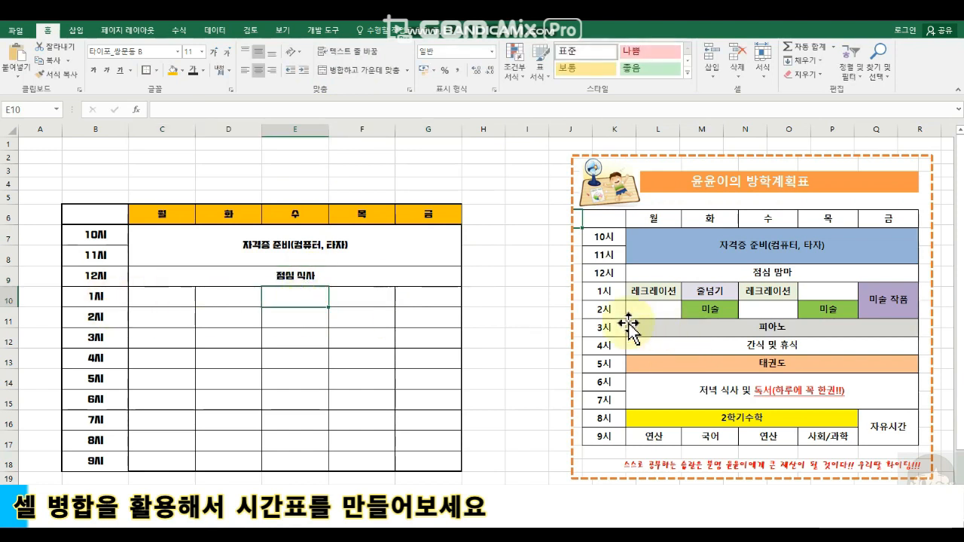
# - Merge and center the 3시 row across C12:G12 and enter "피아노" in it
pyautogui.moveTo(176, 337); pyautogui.dragTo(427, 339)
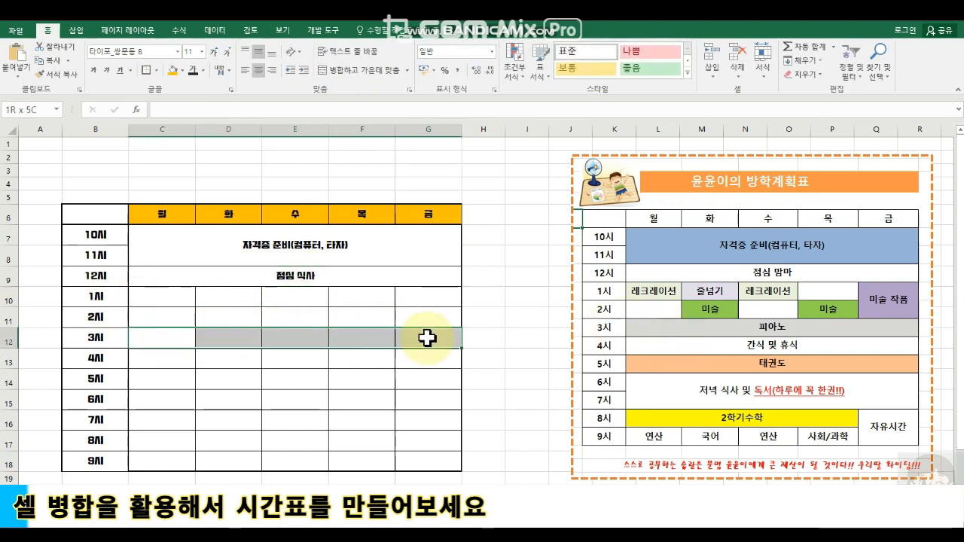
pyautogui.click(357, 70)
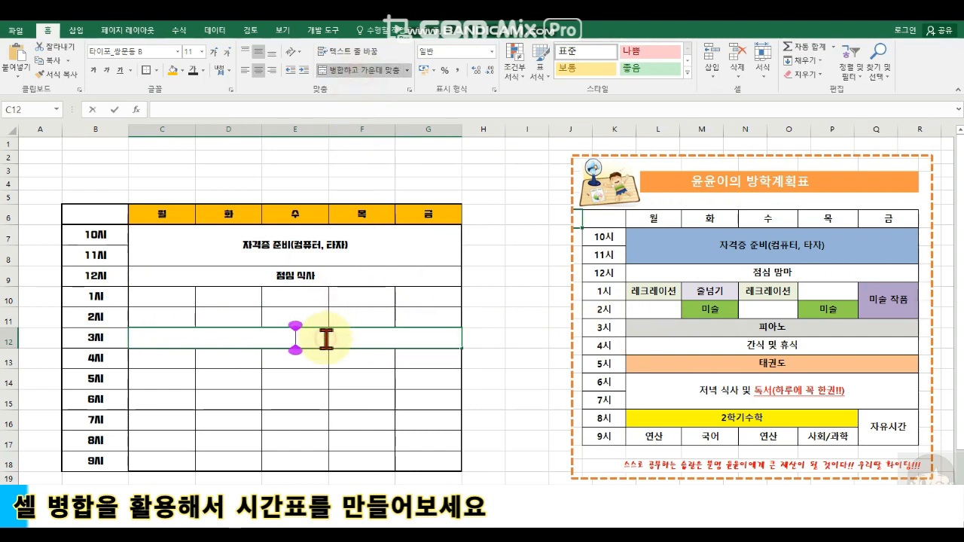
pyautogui.write('피안')
# - Merge and center the 4시 row across C13:G13 and enter "간식 및 휴식" in it
pyautogui.moveTo(185, 366); pyautogui.dragTo(408, 365)
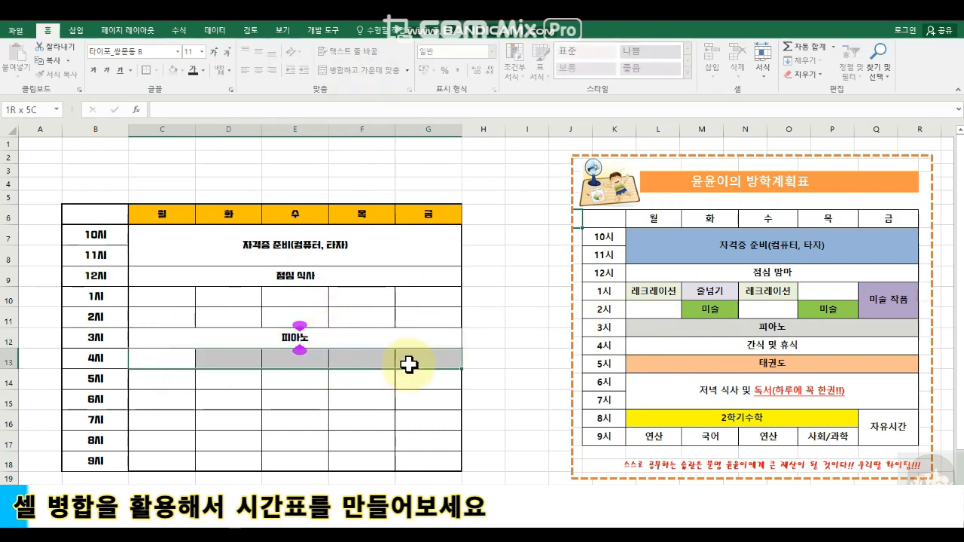
pyautogui.click(358, 70)
pyautogui.write('간시')
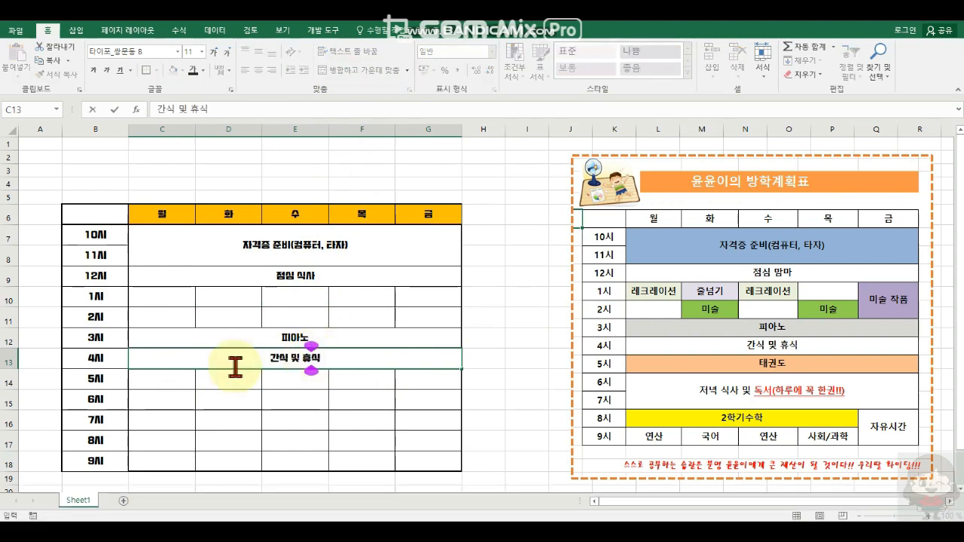
# - Merge and center the 5시 row across C14:G14 and enter "태권도" in it
pyautogui.moveTo(162, 379); pyautogui.dragTo(429, 379)
pyautogui.click(367, 70)
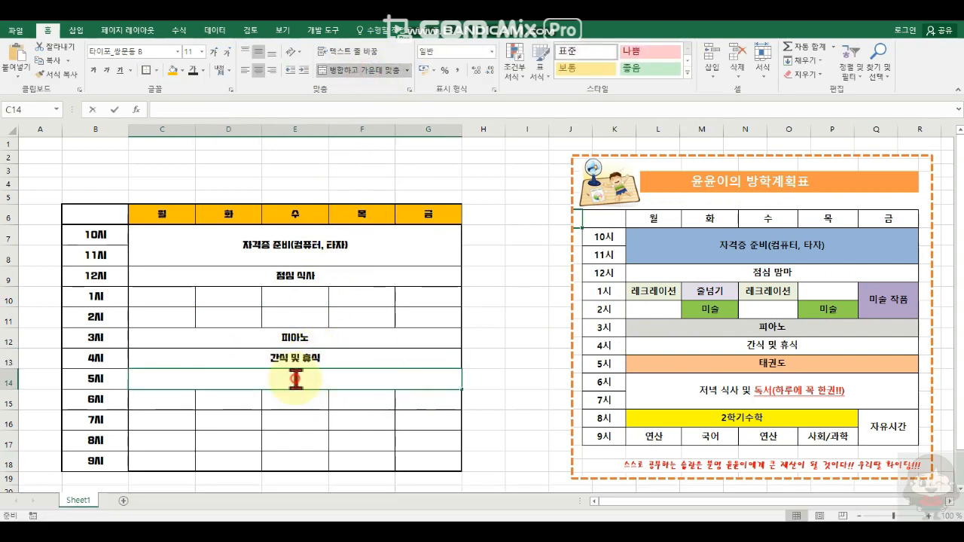
pyautogui.write('태권도')
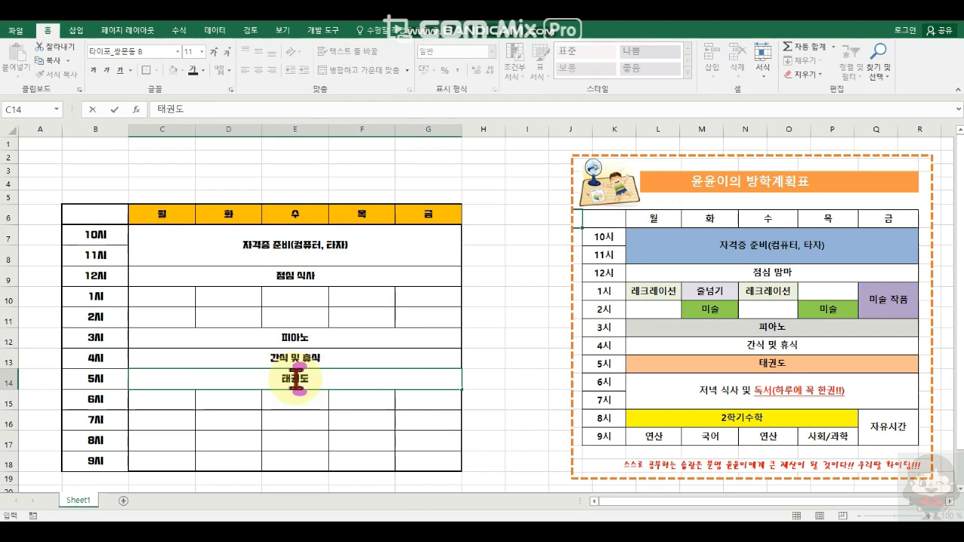
pyautogui.click(351, 381)
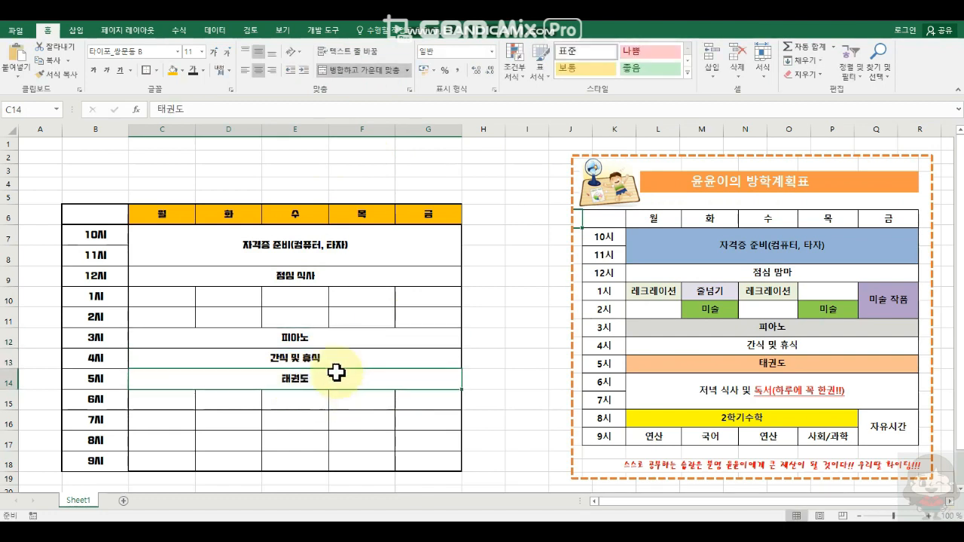
pyautogui.click(329, 340)
pyautogui.click(325, 358)
pyautogui.click(325, 380)
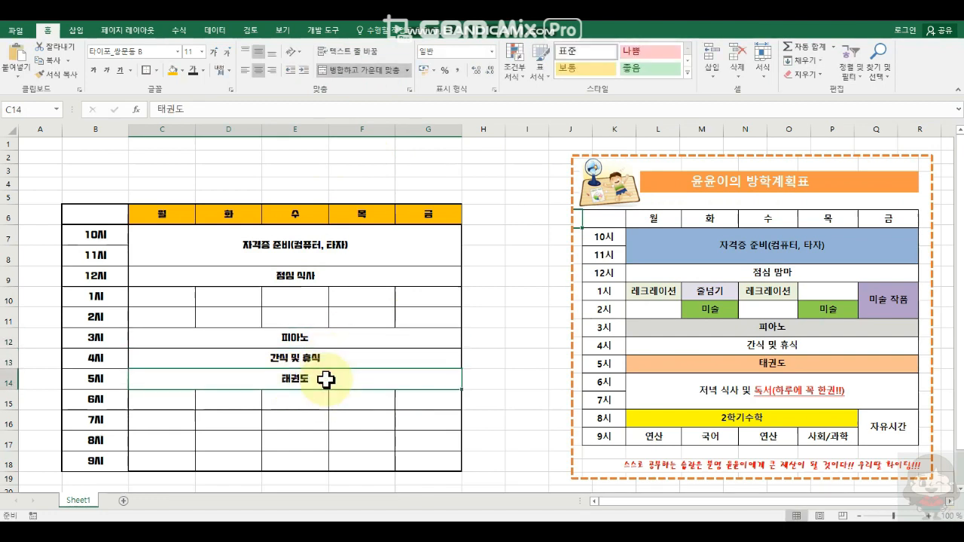
# - Enter "레크레이션" in the 1시 row for Monday (C10) and Wednesday (E10)
pyautogui.click(168, 297)
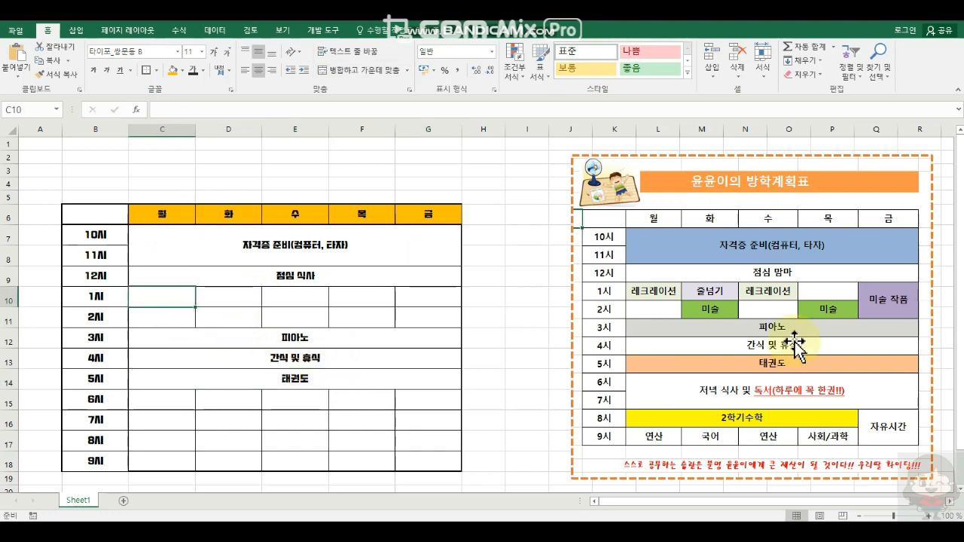
pyautogui.click(753, 296)
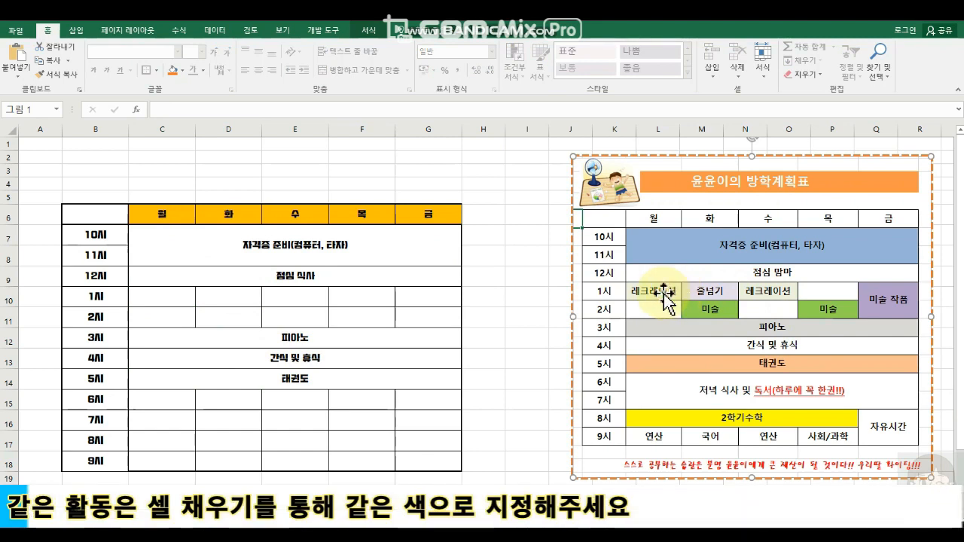
pyautogui.click(168, 299)
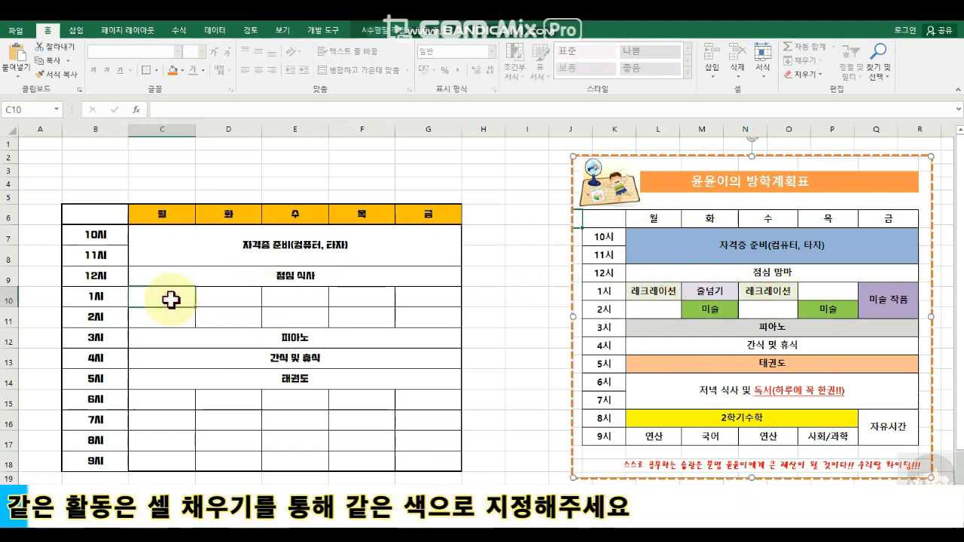
pyautogui.write('레크레이션')
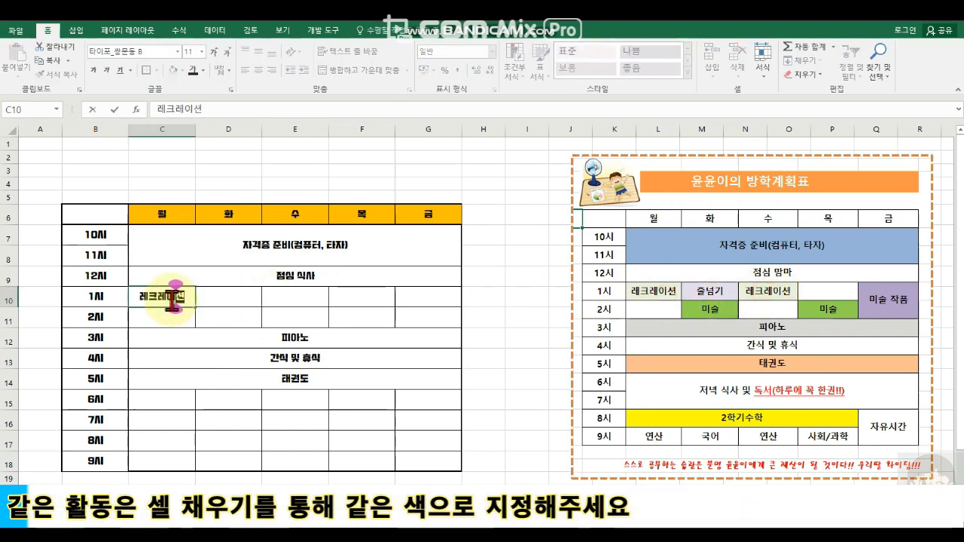
pyautogui.click(280, 295)
pyautogui.write('레크레이션')
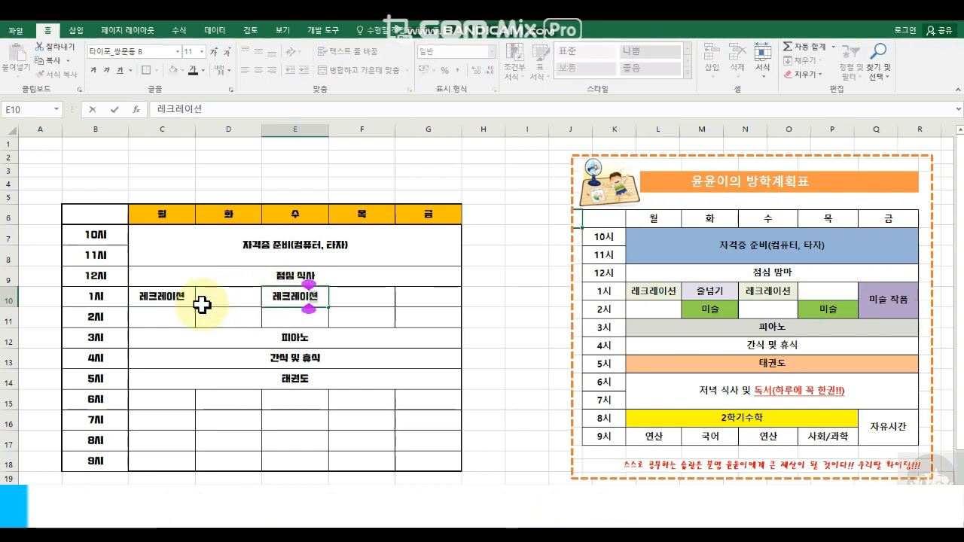
pyautogui.click(301, 297)
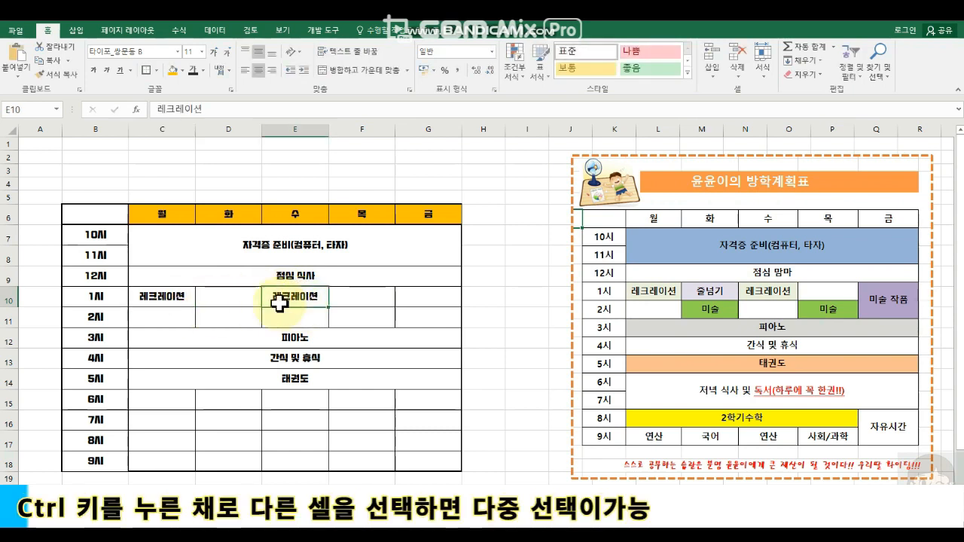
# - Select both 레크레이션 cells, C10 and E10, together and fill them with light green
pyautogui.click(181, 302)
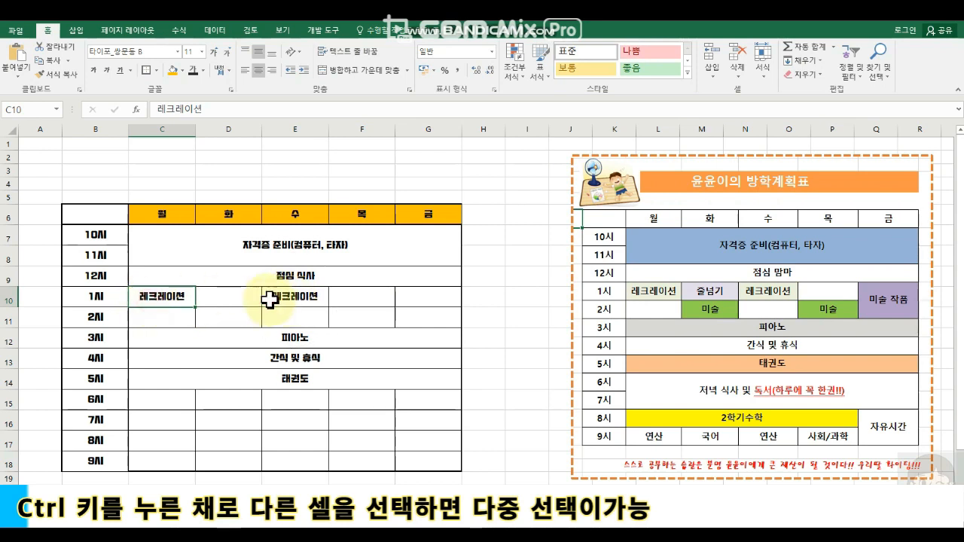
pyautogui.click(271, 301)
pyautogui.click(167, 301)
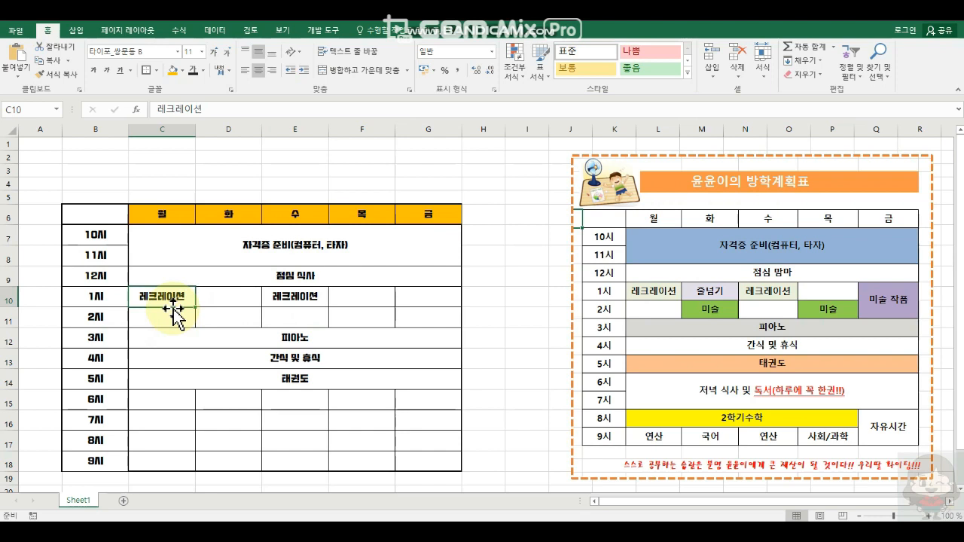
pyautogui.keyDown('ctrl'); pyautogui.click(292, 299); pyautogui.keyUp('ctrl')
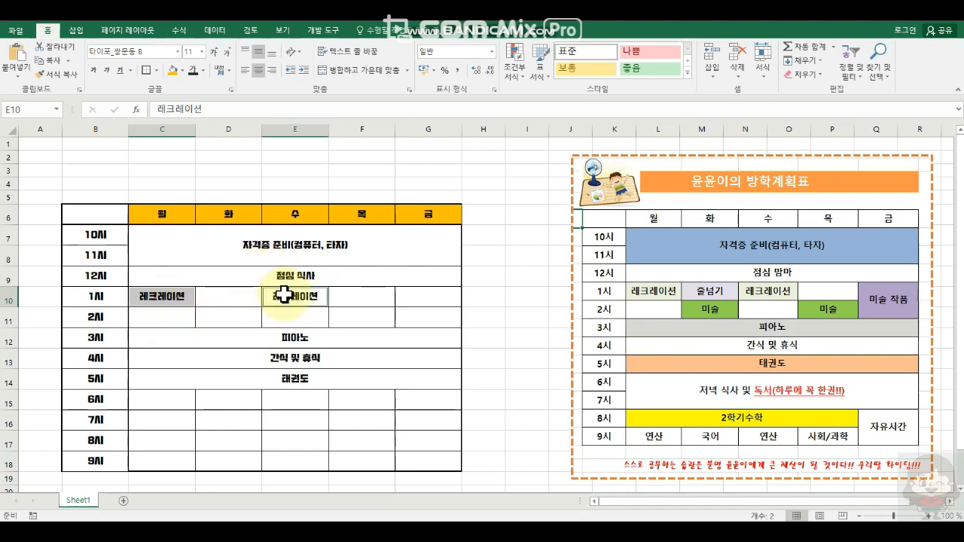
pyautogui.click(181, 70)
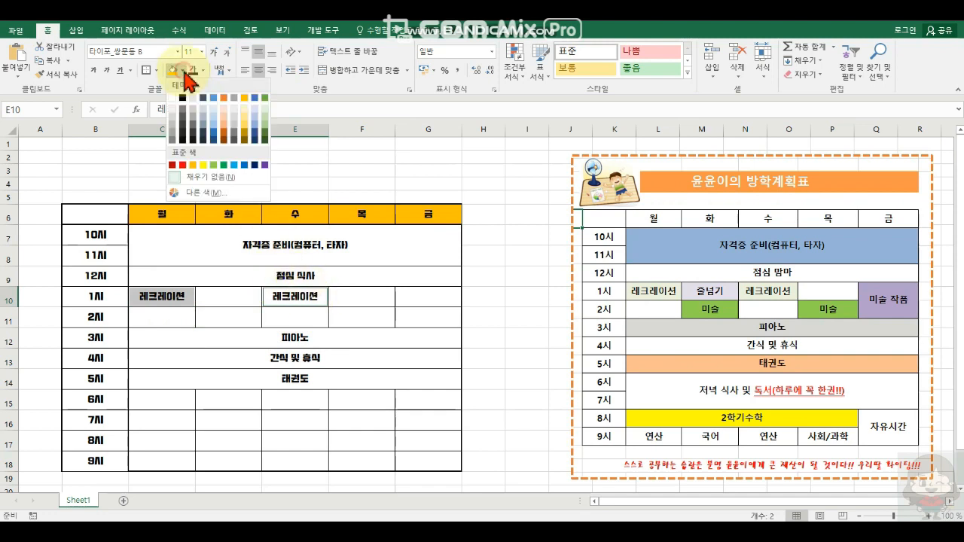
pyautogui.click(266, 134)
pyautogui.click(172, 301)
pyautogui.click(301, 301)
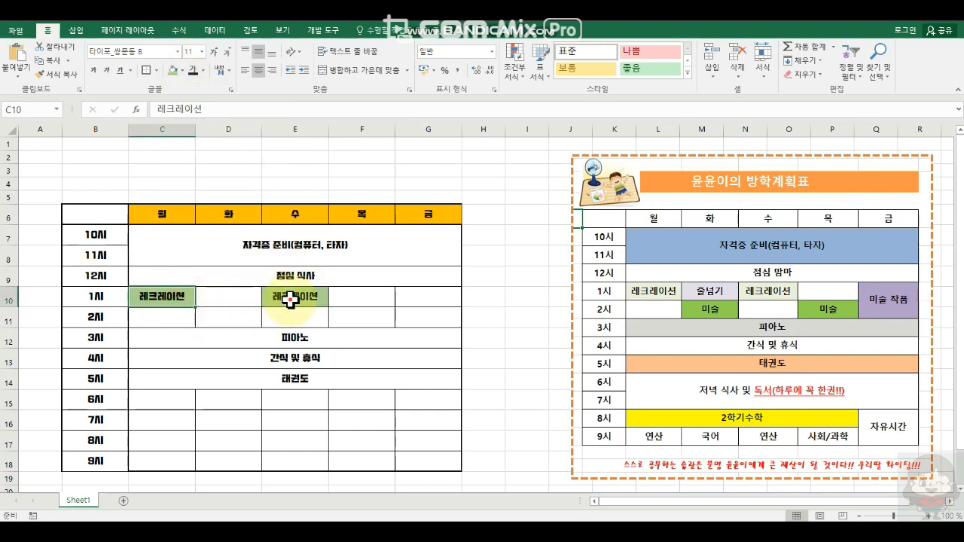
pyautogui.click(154, 301)
pyautogui.click(295, 296)
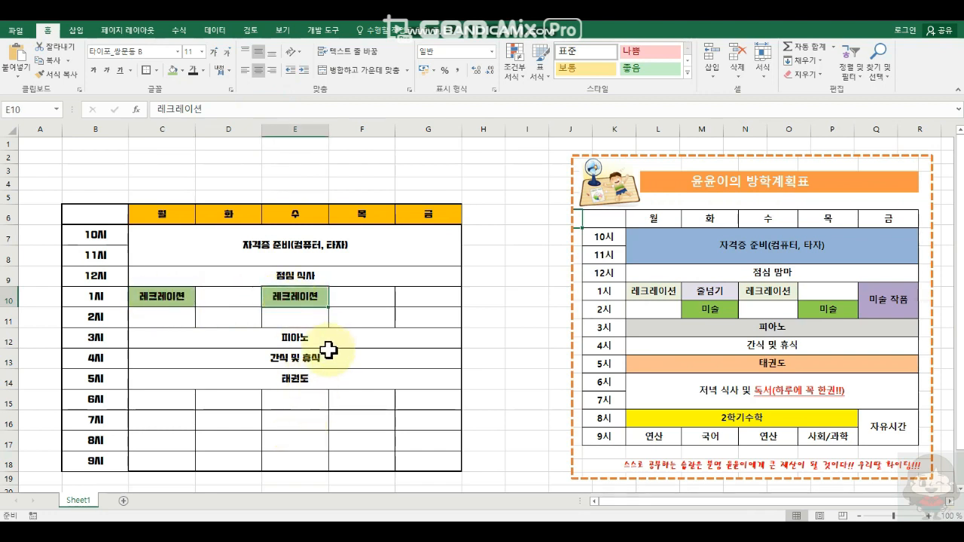
# - Enter "줄넘기" in Tuesday's 1시 cell (D10) and fill that cell with light orange
pyautogui.click(231, 301)
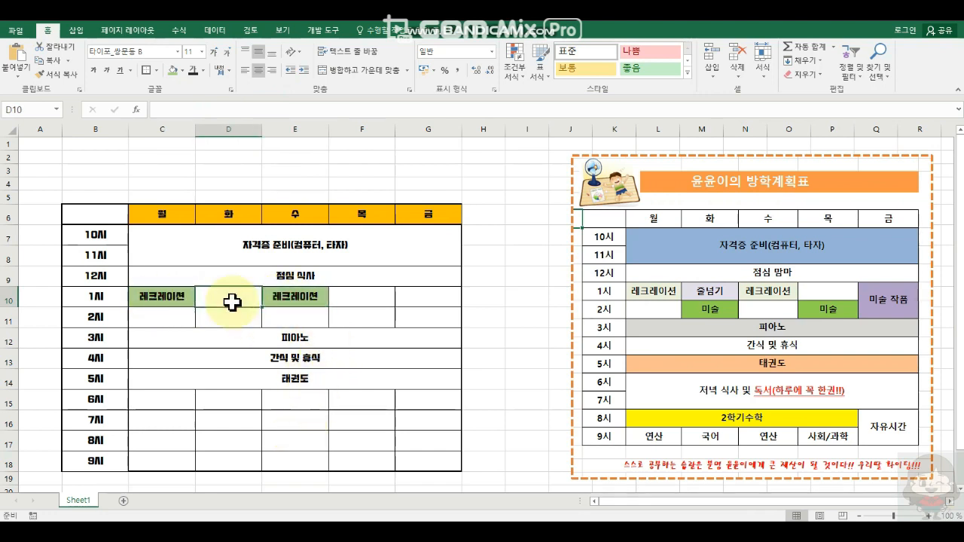
pyautogui.write('줄넘')
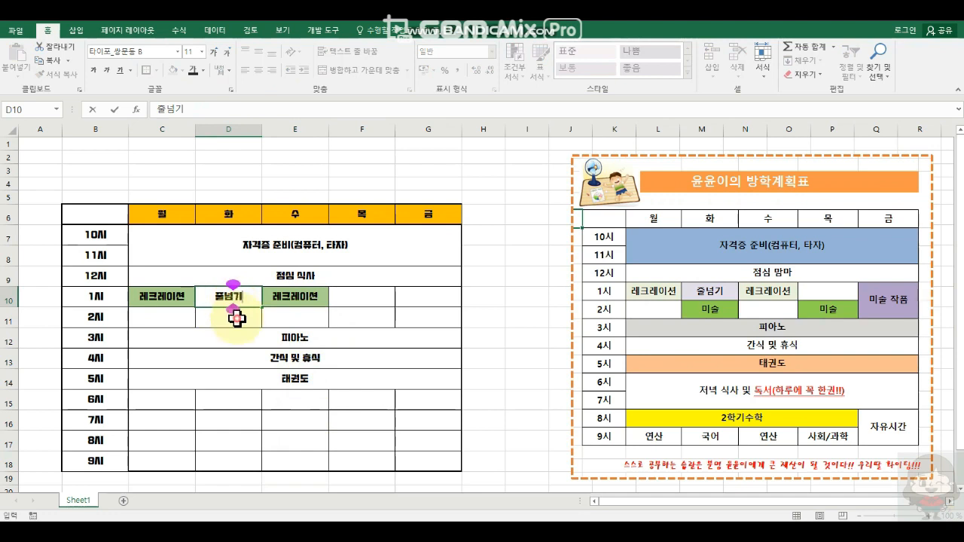
pyautogui.write('기')
pyautogui.press('Return')
pyautogui.click(241, 300)
pyautogui.click(182, 70)
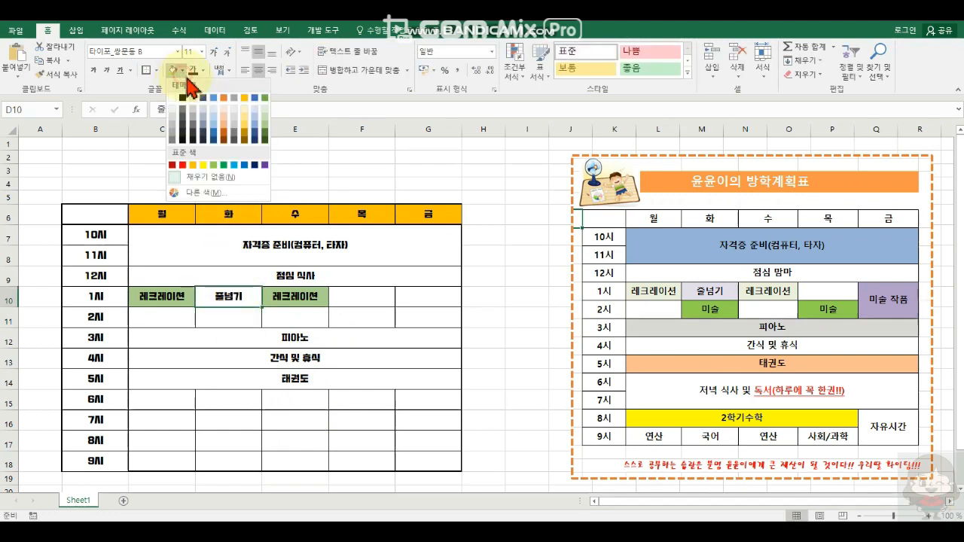
pyautogui.click(226, 134)
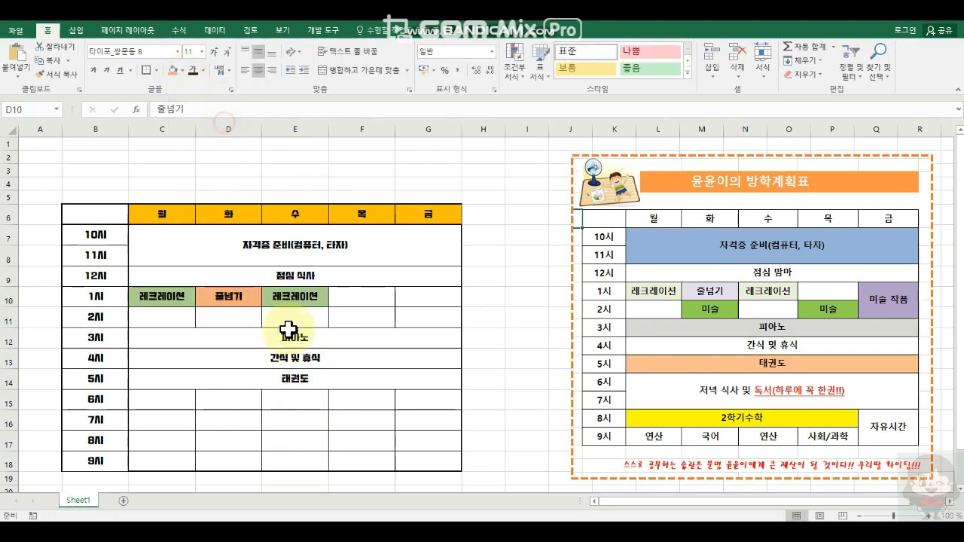
# - Enter "미술" in the 2시 row for Tuesday (D11) and Thursday (F11)
pyautogui.click(240, 319)
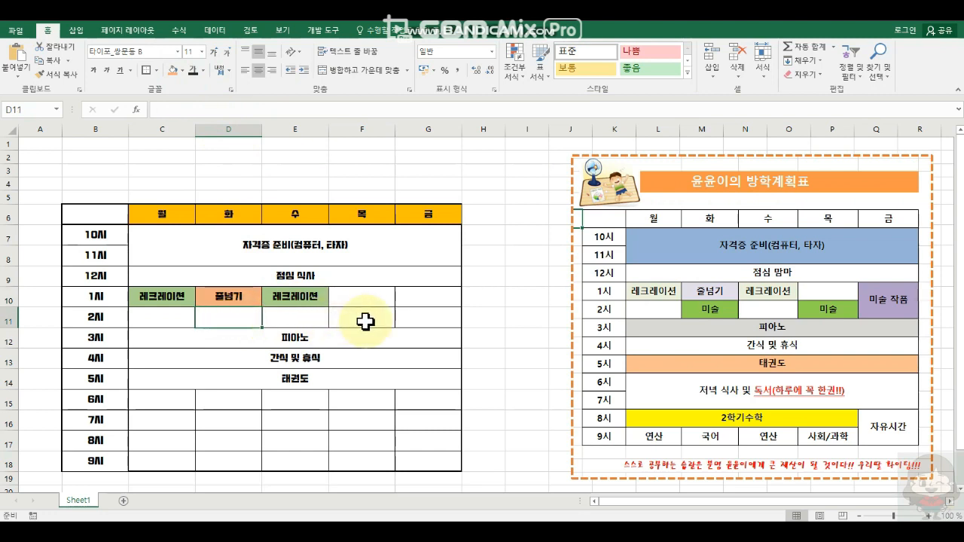
pyautogui.write('미술')
pyautogui.press('Right')
pyautogui.press('Right')
pyautogui.write('ㅁ')
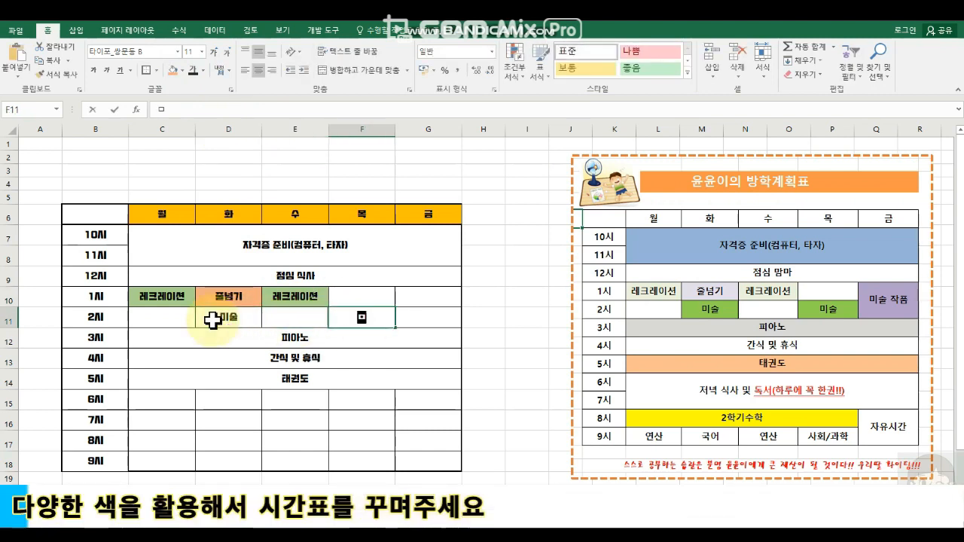
pyautogui.write('ㅣ술')
# - Select both 미술 cells, D11 and F11, together and fill them with the standard purple
pyautogui.keyDown('ctrl'); pyautogui.click(212, 320); pyautogui.keyUp('ctrl')
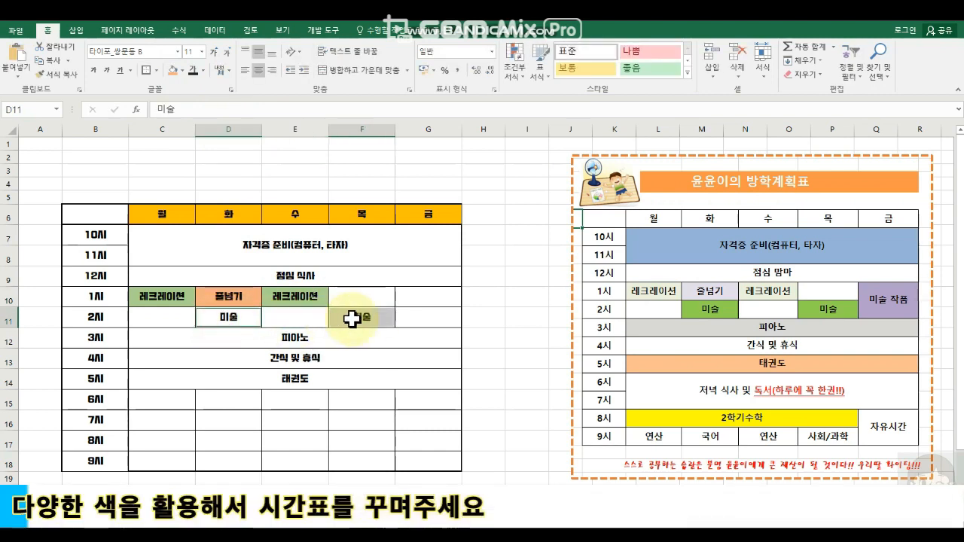
pyautogui.click(183, 70)
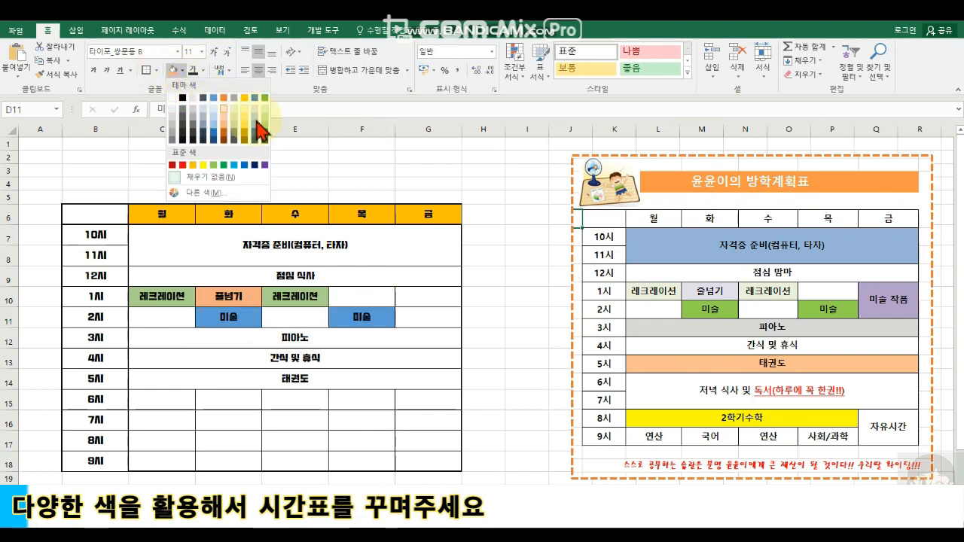
pyautogui.click(264, 165)
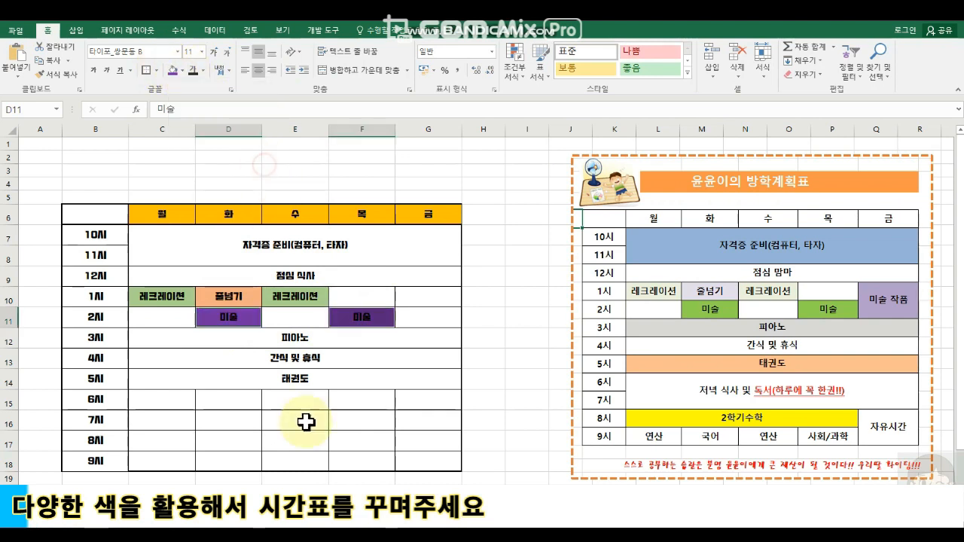
# - Change the font color of both 미술 cells, D11 and F11, to white
pyautogui.click(230, 318)
pyautogui.keyDown('ctrl'); pyautogui.click(344, 320); pyautogui.keyUp('ctrl')
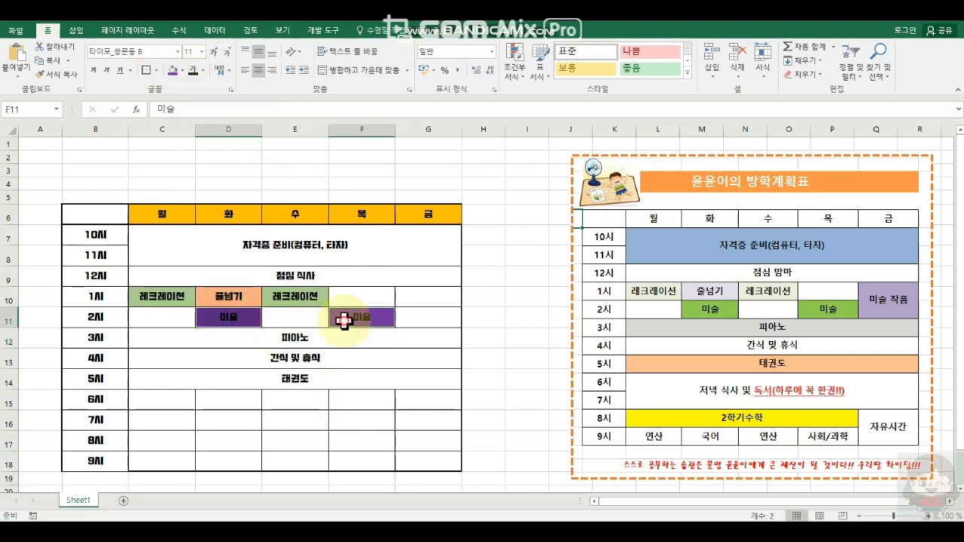
pyautogui.click(203, 70)
pyautogui.click(194, 113)
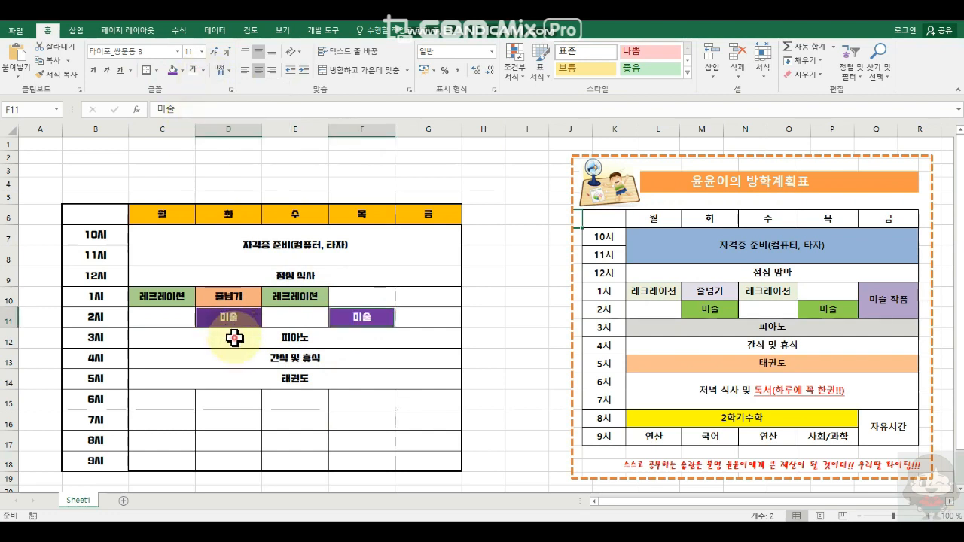
pyautogui.click(380, 317)
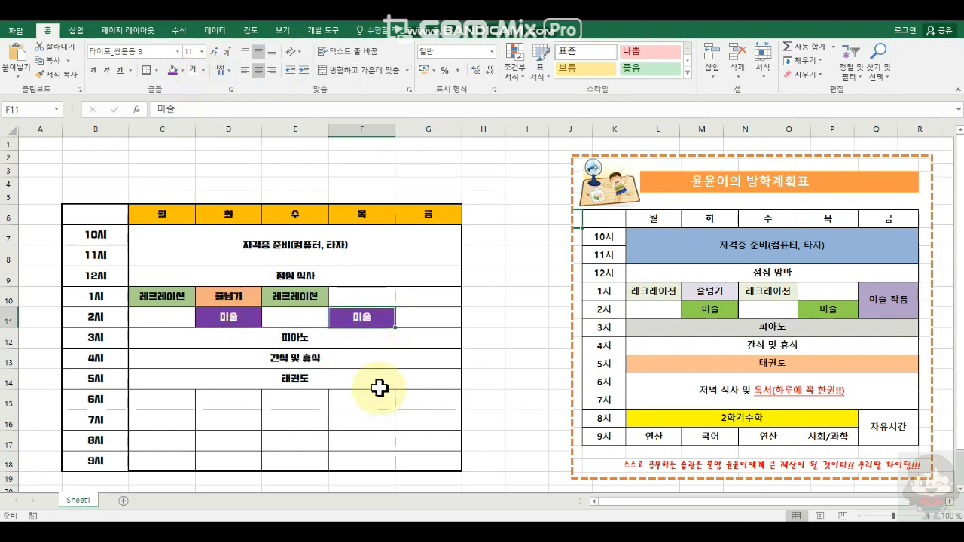
# - Merge and center Friday's 1시 and 2시 cells (G10:G11) and enter "미술 작품" in the merged cell
pyautogui.click(882, 308)
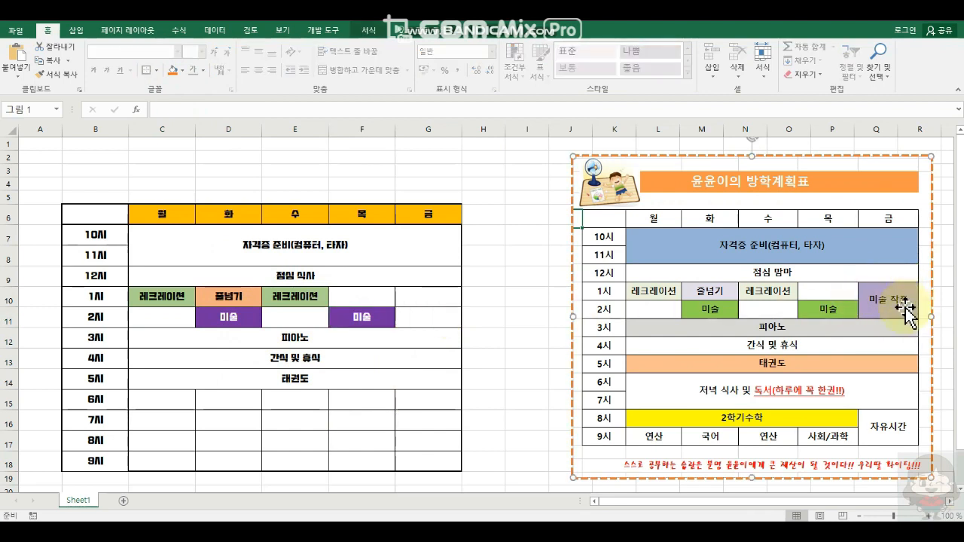
pyautogui.moveTo(432, 293); pyautogui.dragTo(428, 322)
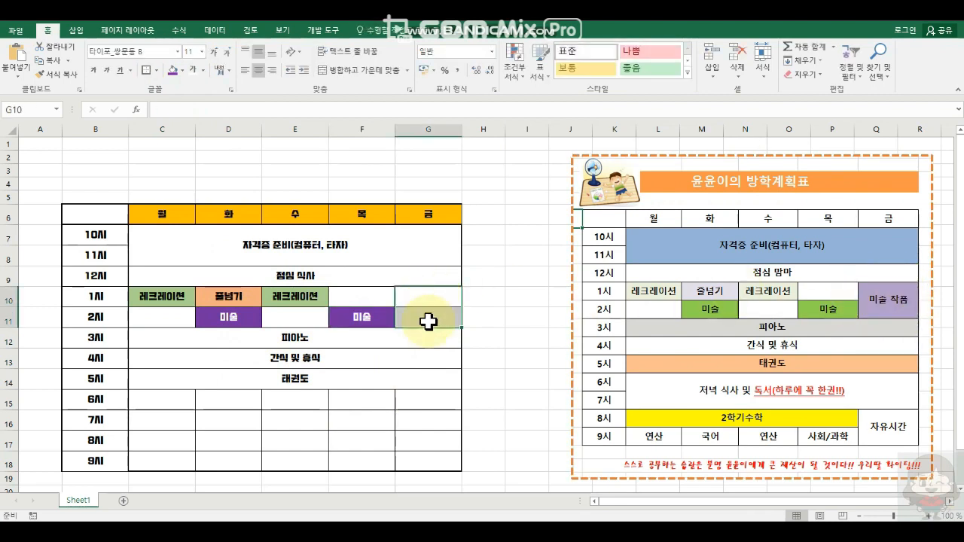
pyautogui.click(358, 70)
pyautogui.doubleClick(428, 306)
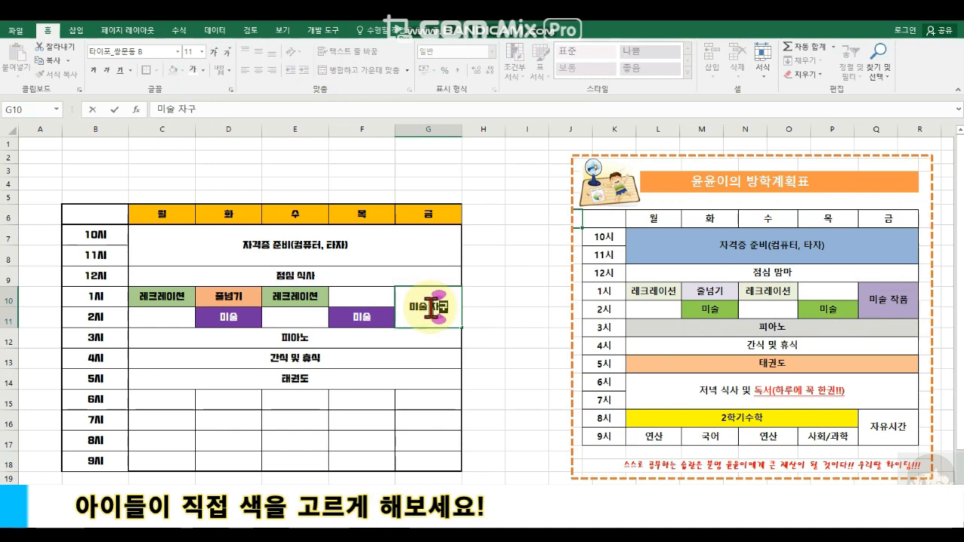
pyautogui.write('미술 작푸')
# - Fill the merged 미술 작품 cell (G10) with light blue
pyautogui.click(437, 305)
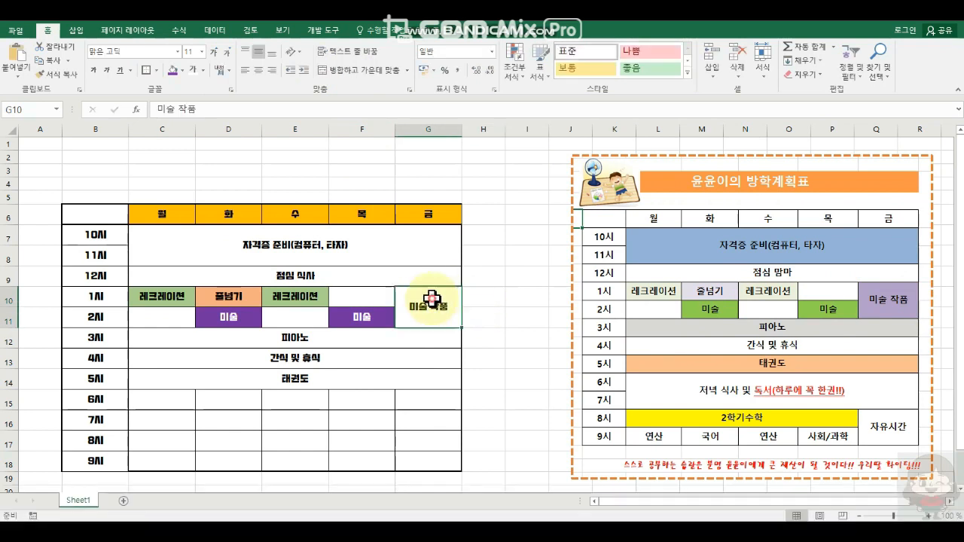
pyautogui.click(183, 71)
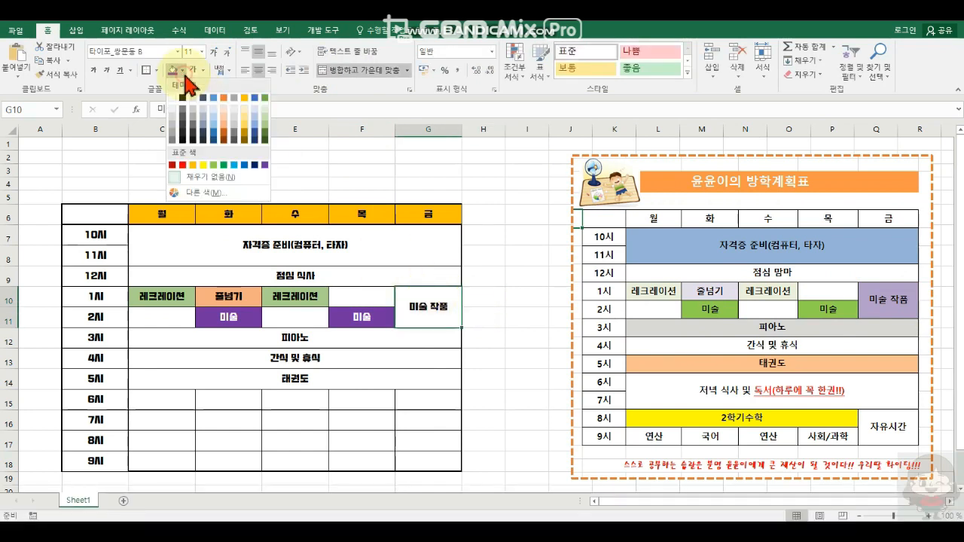
pyautogui.click(215, 128)
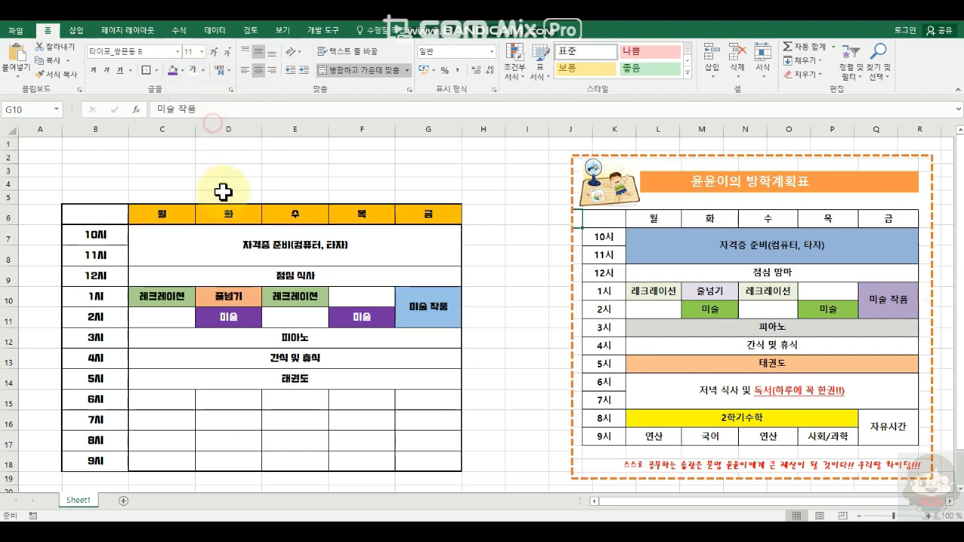
# - Fill the merged 자격증 준비(컴퓨터, 타자) block in the 10시 and 11시 rows with pale orange
pyautogui.click(263, 340)
pyautogui.click(269, 252)
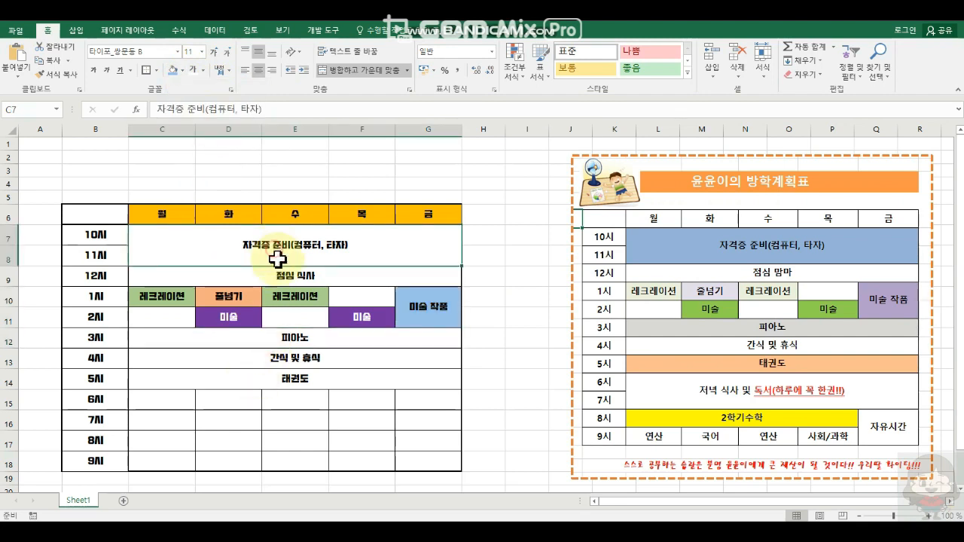
pyautogui.click(183, 71)
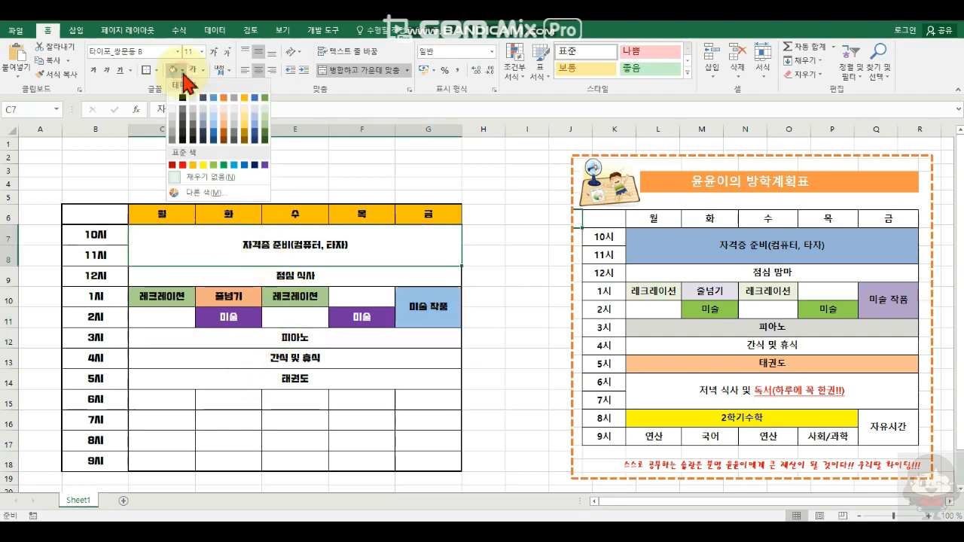
pyautogui.click(226, 120)
# - Fill the merged 피아노 cell in the 3시 row (C12) with blue
pyautogui.click(280, 276)
pyautogui.click(291, 338)
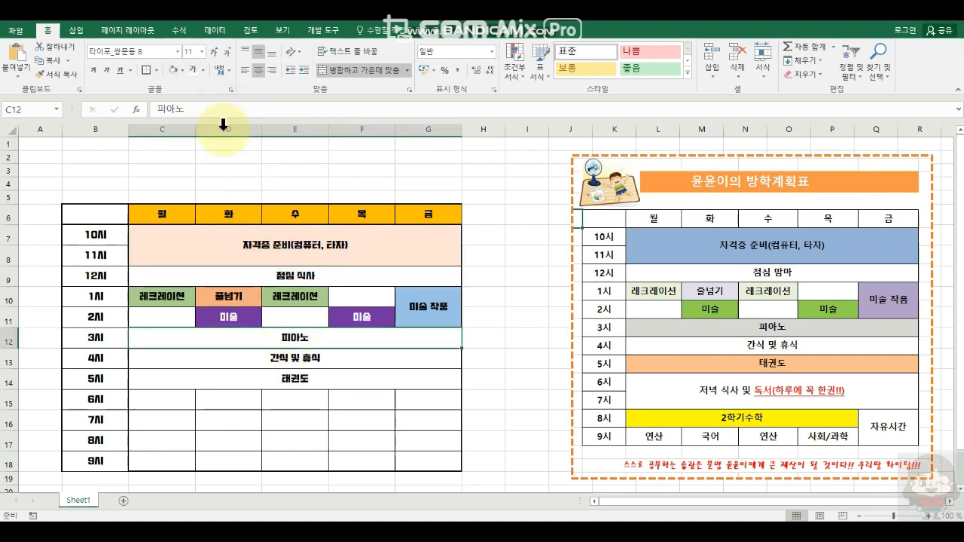
pyautogui.click(183, 71)
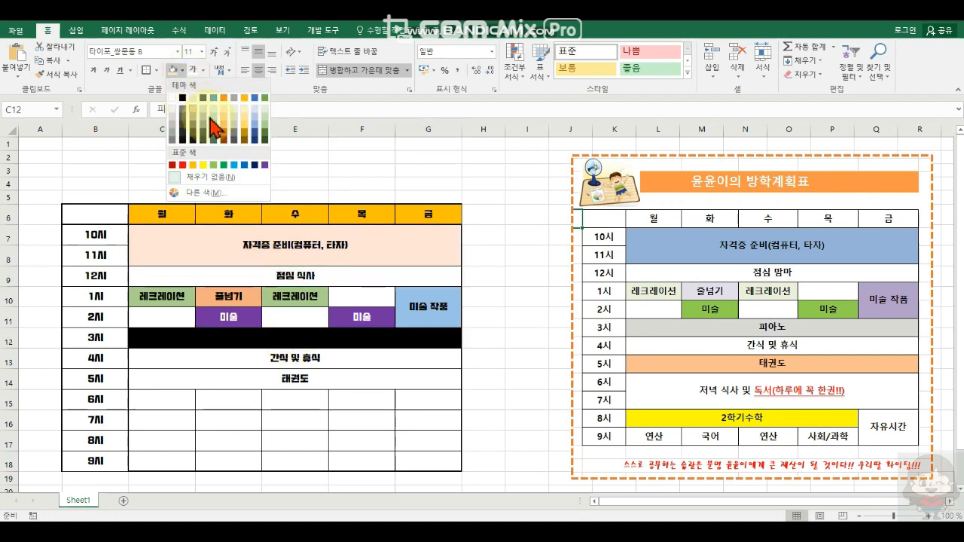
pyautogui.click(259, 108)
# - Fill the merged 태권도 cell in the 5시 row (C14) with orange
pyautogui.click(288, 377)
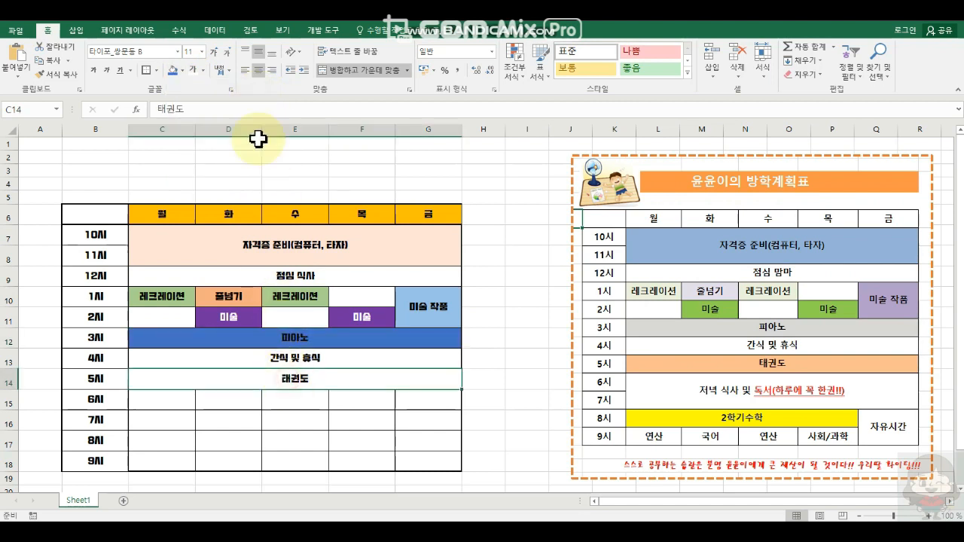
pyautogui.click(183, 70)
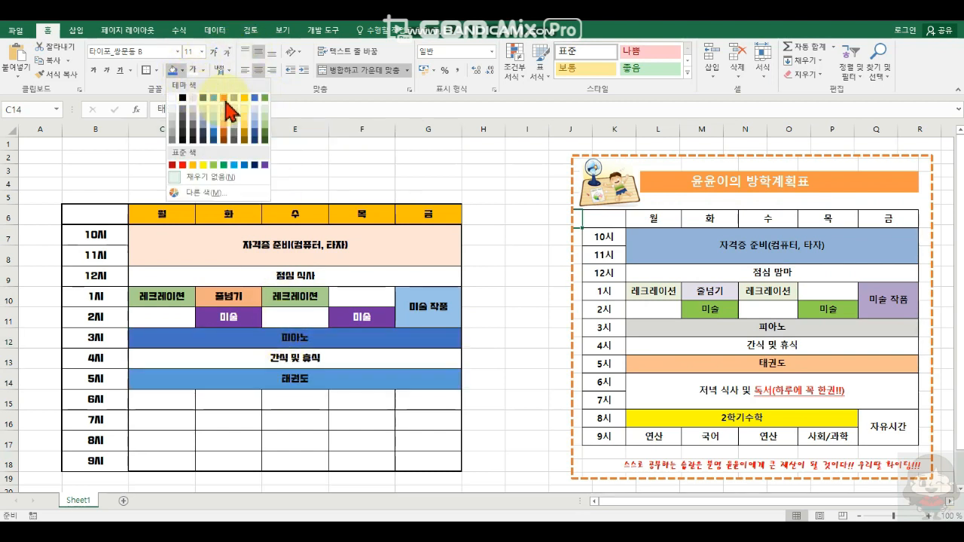
pyautogui.click(216, 96)
# - Merge and center the 6시 and 7시 rows across C15:G16 and enter "저녁 식사 및 독서(하루에 꼭 한권!!!)"
pyautogui.click(311, 400)
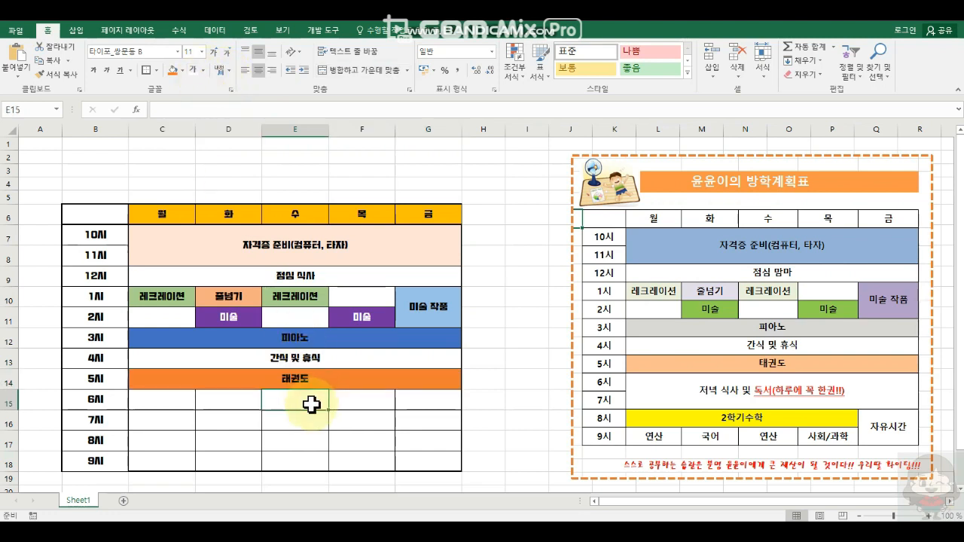
pyautogui.moveTo(185, 405); pyautogui.dragTo(422, 415)
pyautogui.click(351, 76)
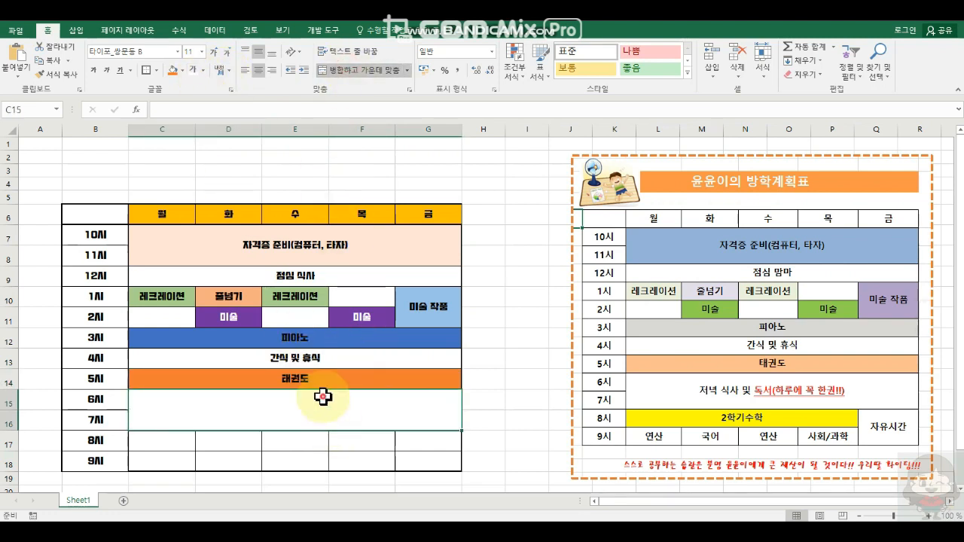
pyautogui.doubleClick(324, 397)
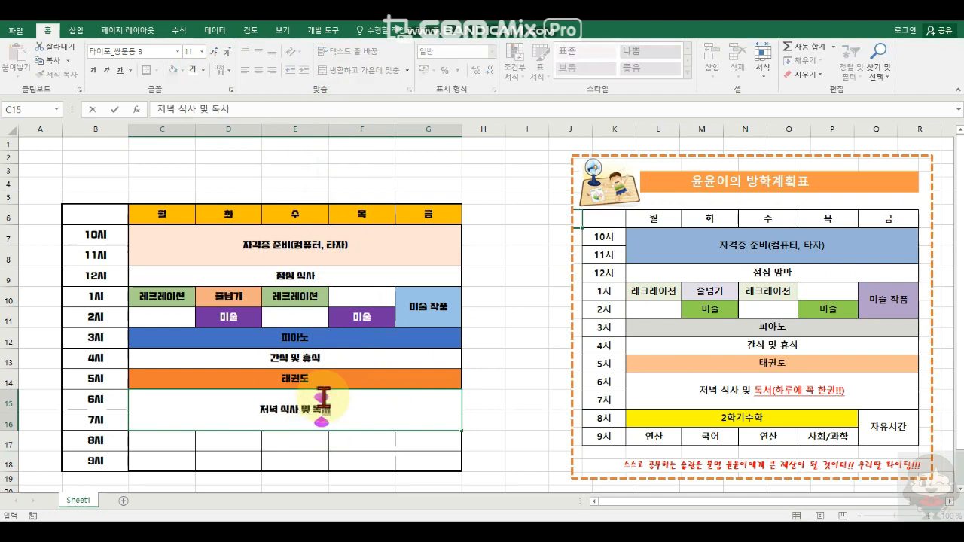
pyautogui.write('저녁 식사 및 독서(하루에 꼭 한권!!!')
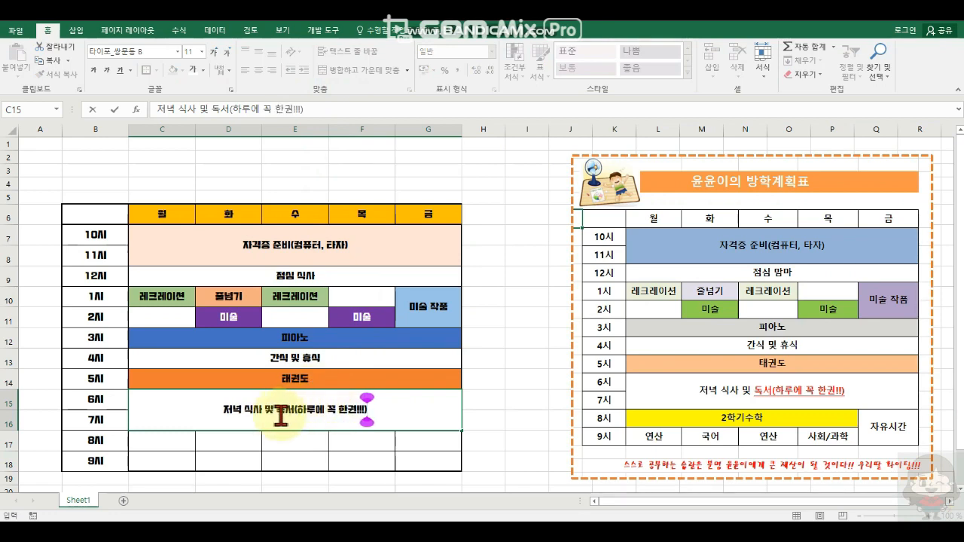
# - Format only the "독서(하루에 꼭 한권!!!)" part of the text in C15 with red font color and an underline
pyautogui.moveTo(274, 413); pyautogui.dragTo(354, 413)
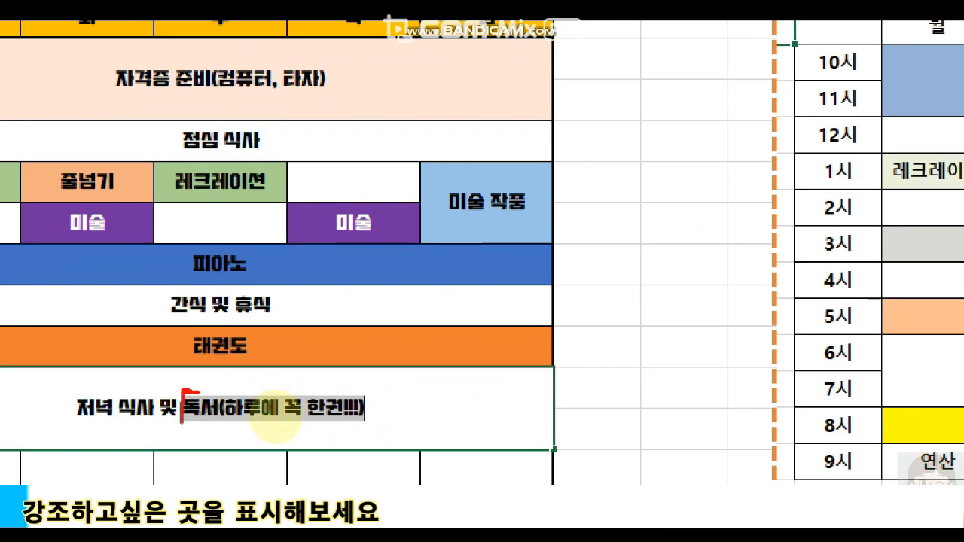
pyautogui.moveTo(276, 416); pyautogui.dragTo(355, 415)
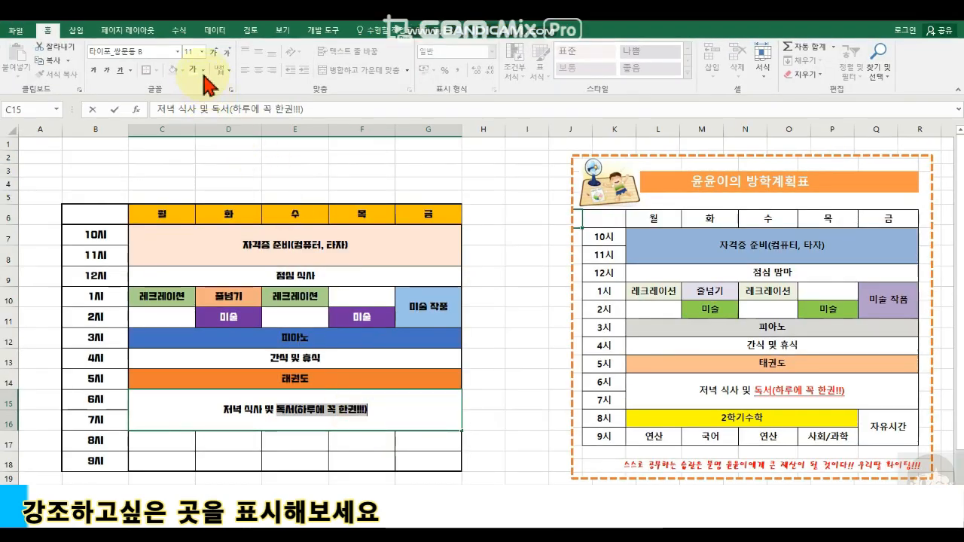
pyautogui.click(203, 69)
pyautogui.click(209, 181)
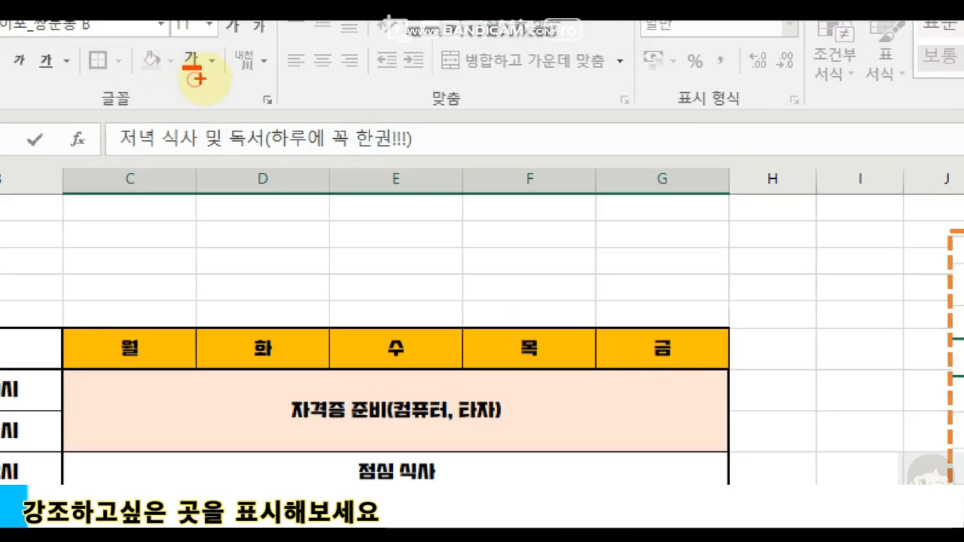
pyautogui.moveTo(196, 78); pyautogui.dragTo(216, 85)
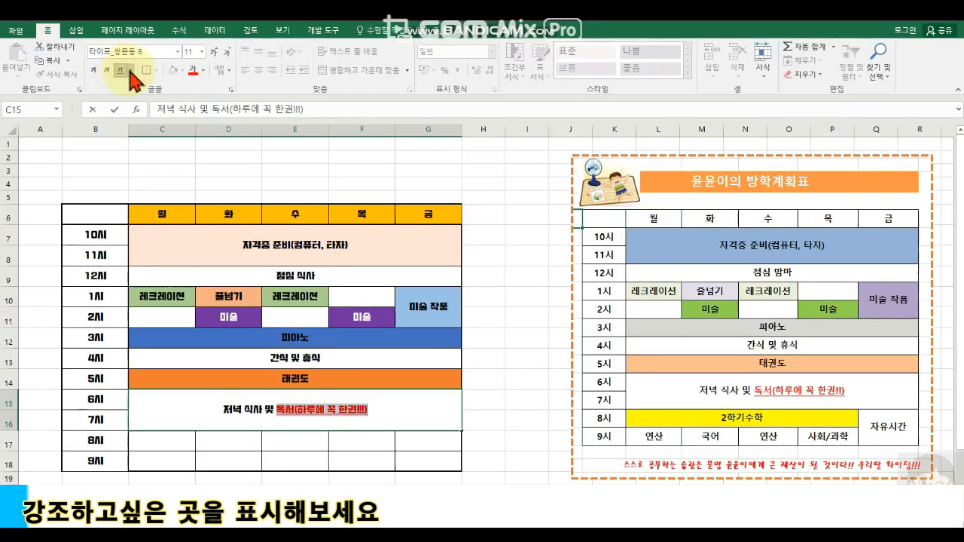
pyautogui.click(146, 66)
pyautogui.click(139, 85)
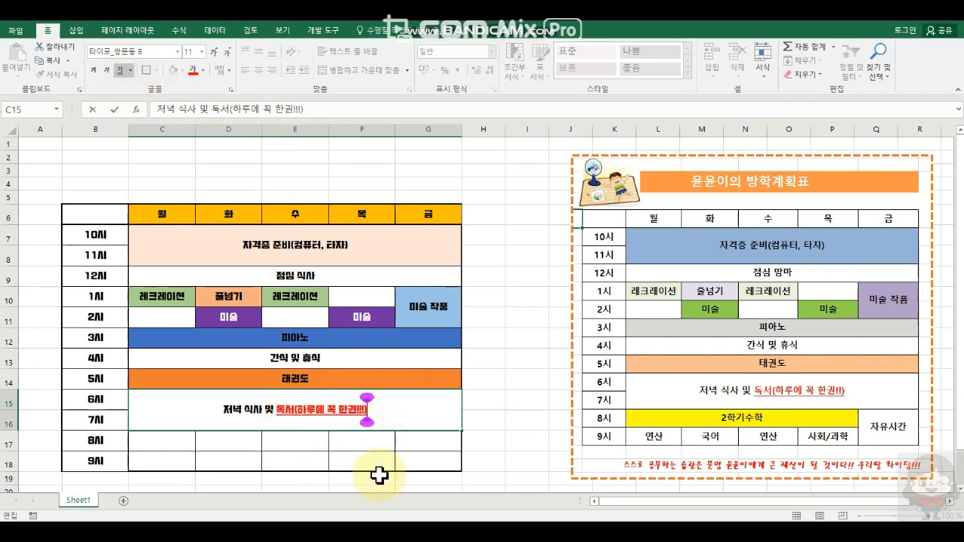
# - Merge and center the 8시 row from Monday to Thursday (C17:F17) and enter "2학기 수학"
pyautogui.moveTo(173, 446); pyautogui.dragTo(344, 445)
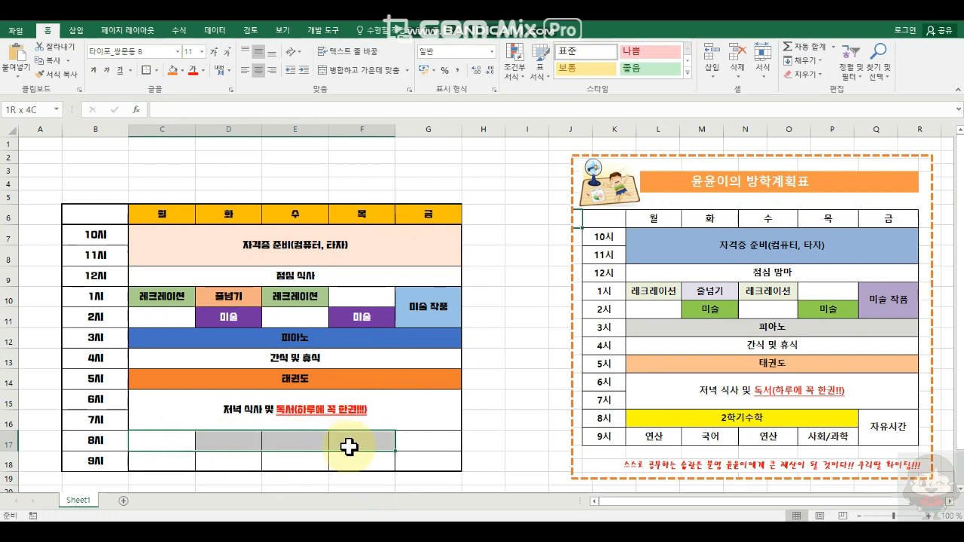
pyautogui.click(354, 70)
pyautogui.write('2')
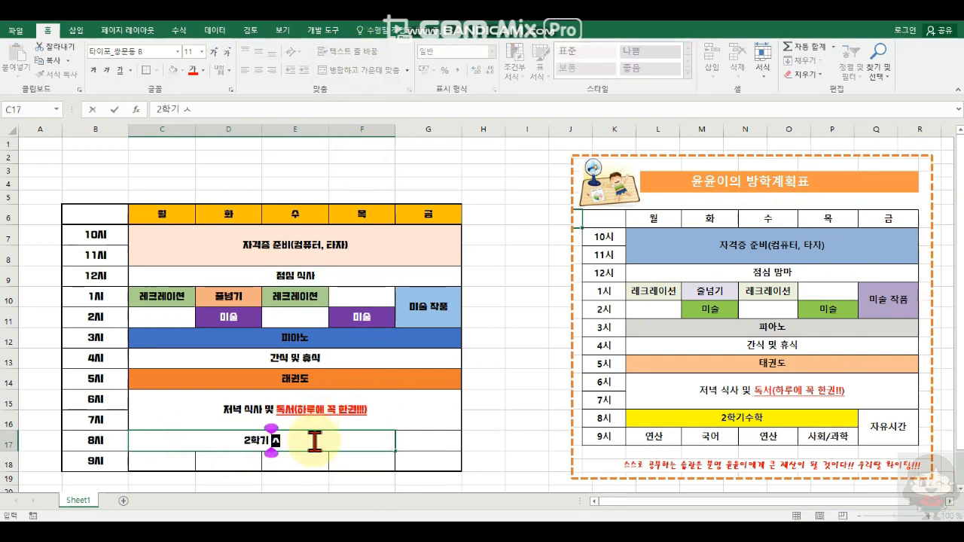
pyautogui.write('학기 수학')
pyautogui.press('Return')
# - Fill the merged 2학기 수학 cell (C17) with golden yellow
pyautogui.click(236, 441)
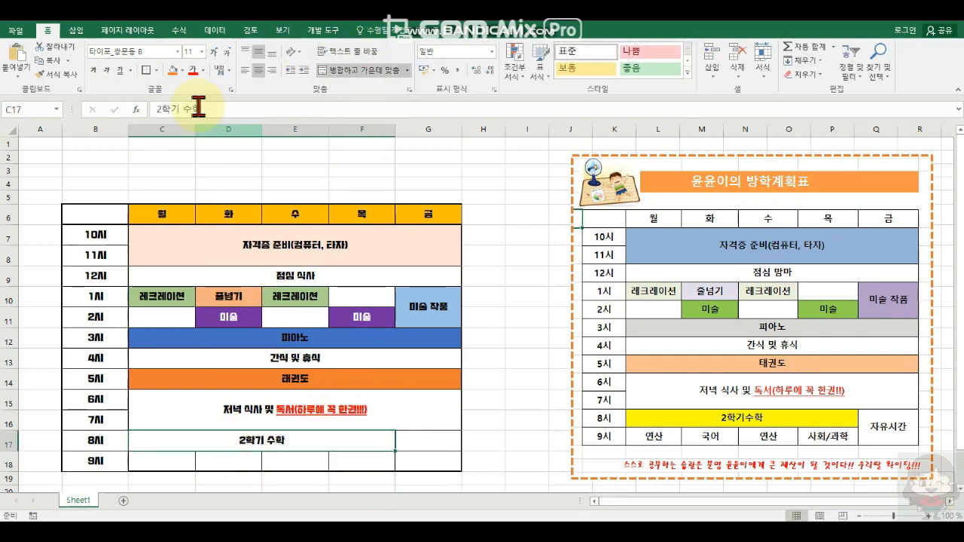
pyautogui.click(183, 73)
pyautogui.click(236, 185)
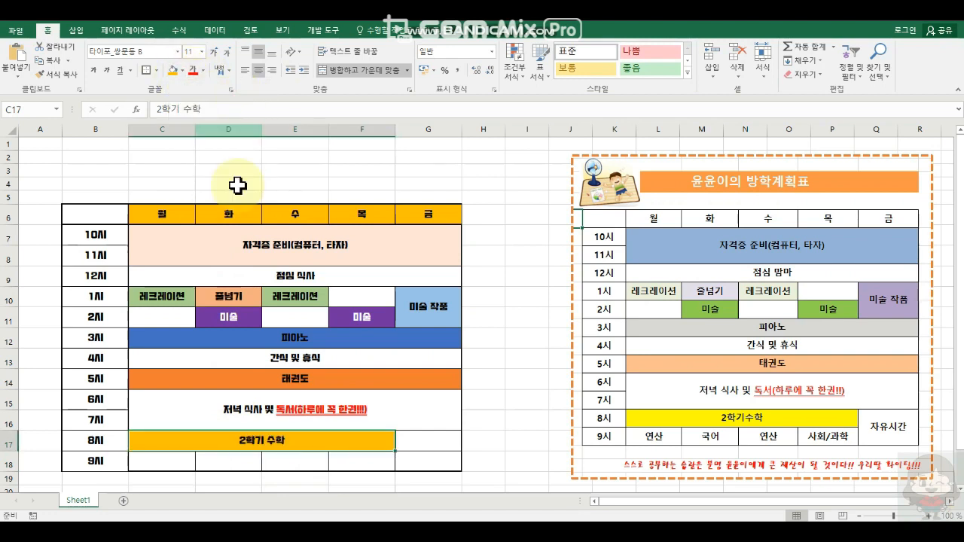
# - Enter 연산, 국어, 연산 and 사회/과학 in the 9시 row for Monday to Thursday (C18:F18)
pyautogui.click(172, 464)
pyautogui.write('연산')
pyautogui.press('Tab')
pyautogui.write('국어')
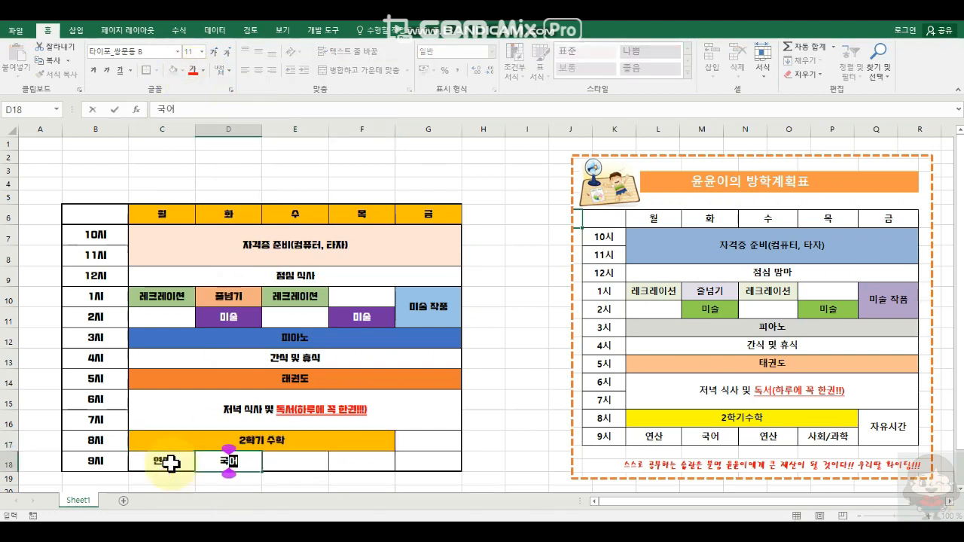
pyautogui.press('Tab')
pyautogui.write('영산')
pyautogui.press('Tab')
pyautogui.write('사회/')
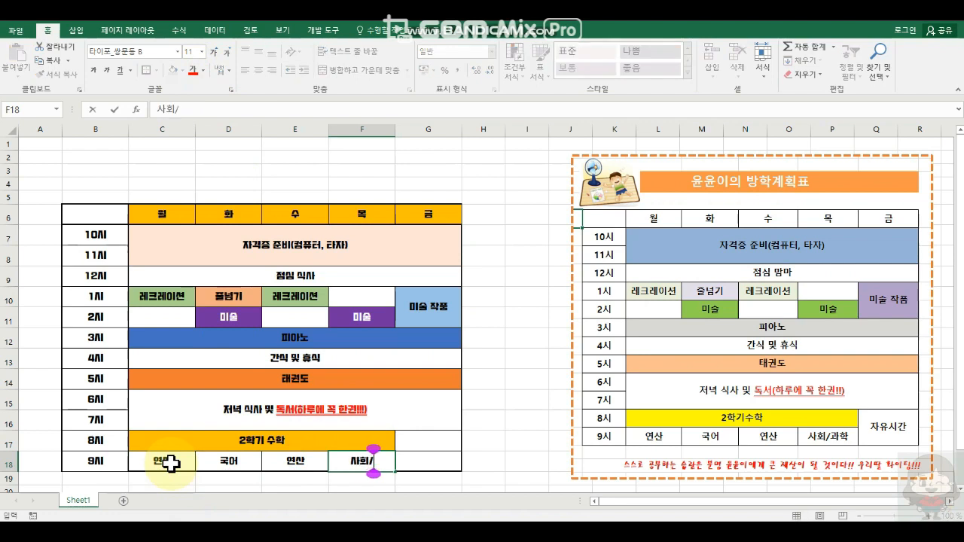
pyautogui.write('과학')
pyautogui.click(172, 464)
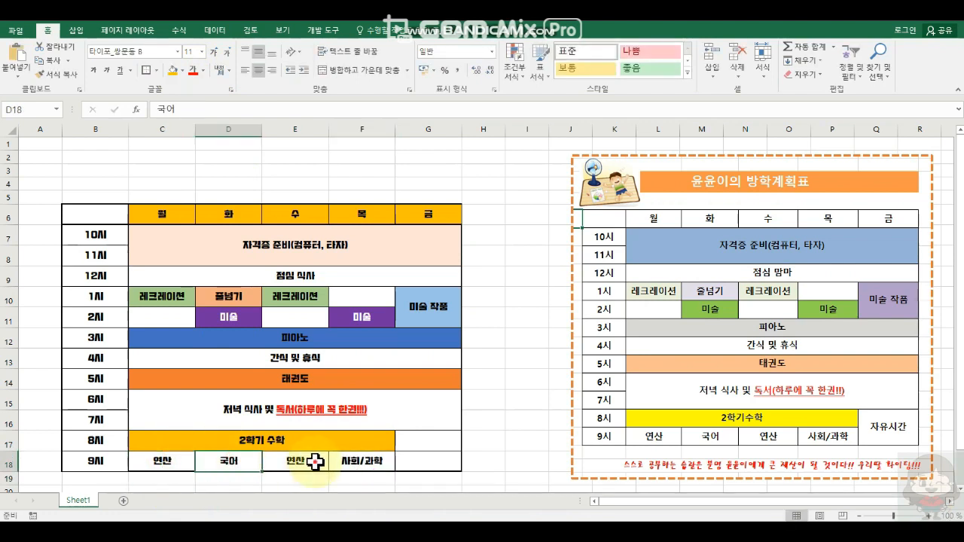
pyautogui.click(343, 460)
pyautogui.click(527, 317)
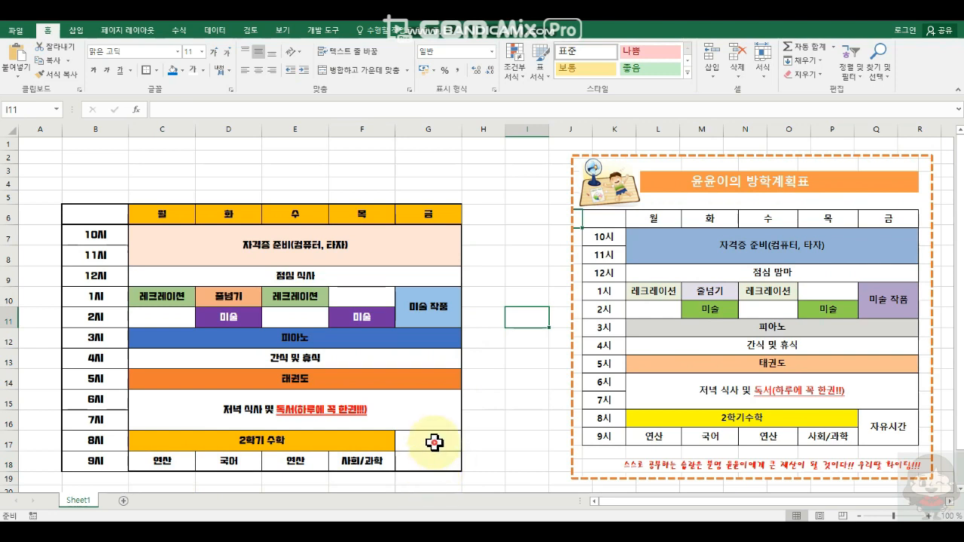
# - Merge and center the Friday cells for 8시 and 9시 (G17:G18) and enter "자유시간"
pyautogui.moveTo(434, 443); pyautogui.dragTo(431, 459)
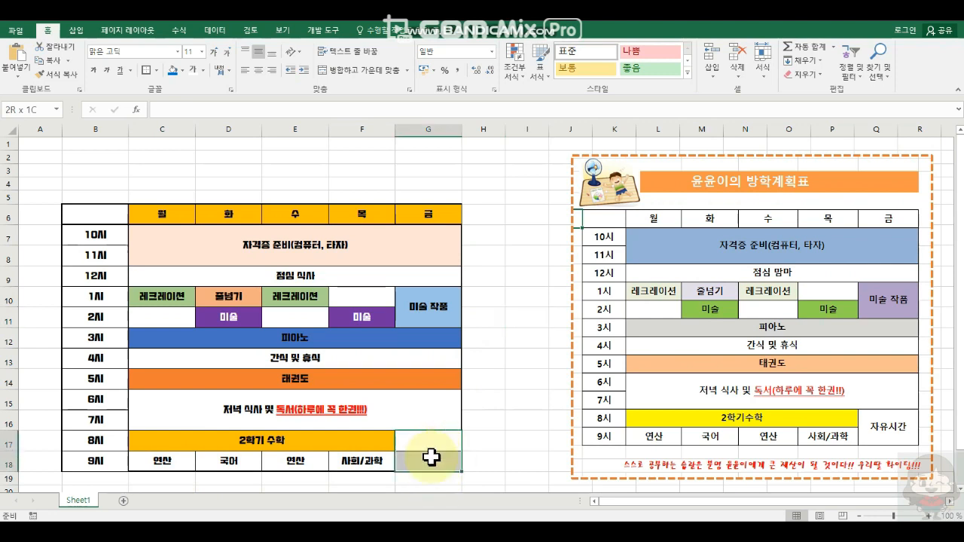
pyautogui.click(367, 70)
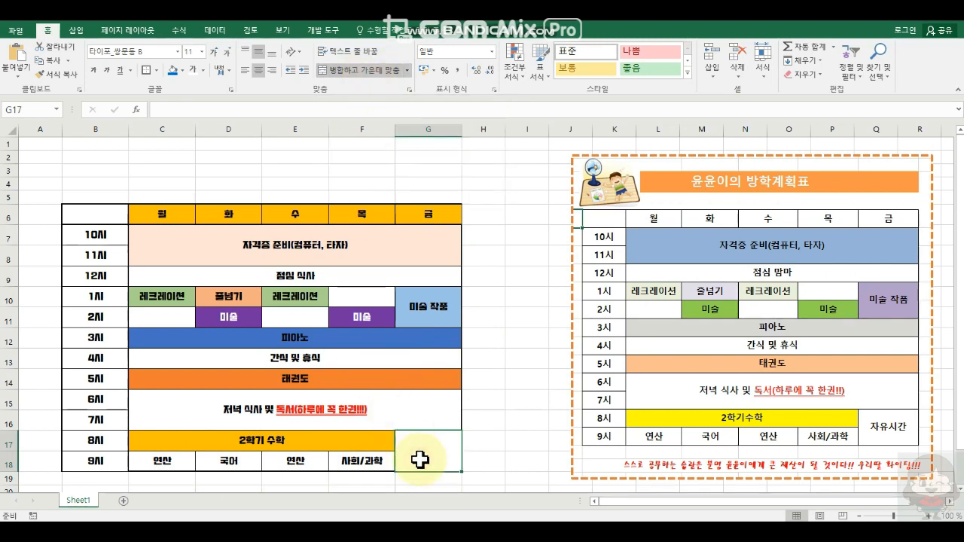
pyautogui.write('자윤')
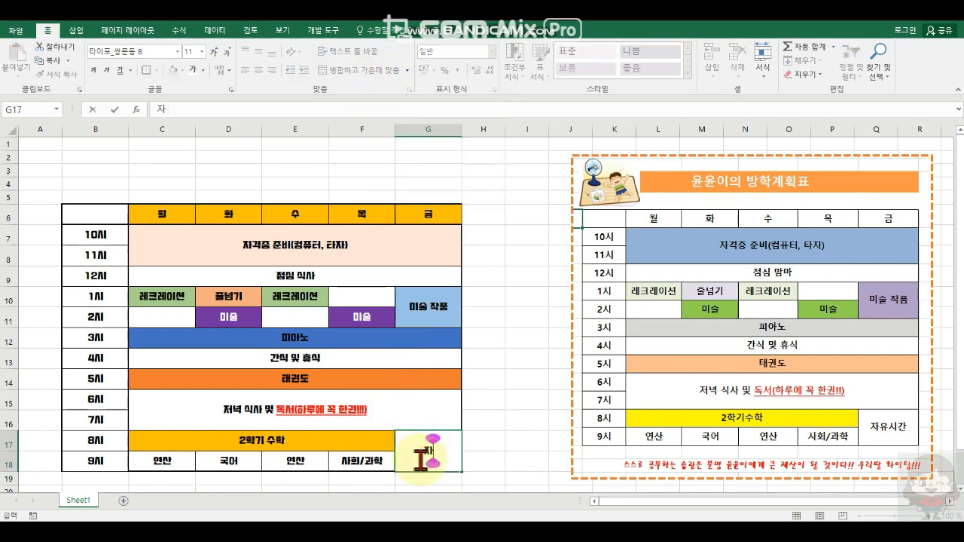
pyautogui.click(478, 455)
# - Fill the merged 자유시간 cell (G17) with red and make its text white
pyautogui.click(444, 455)
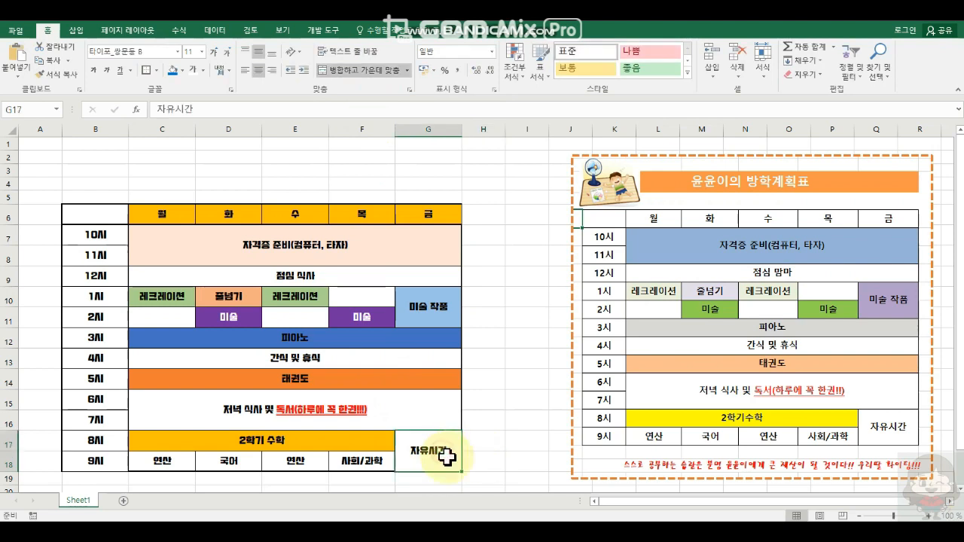
pyautogui.click(182, 71)
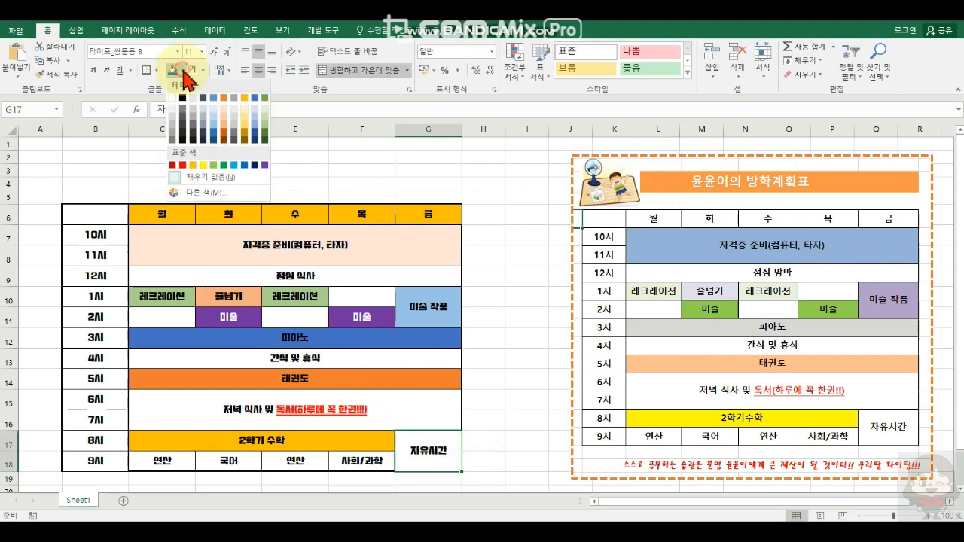
pyautogui.click(182, 164)
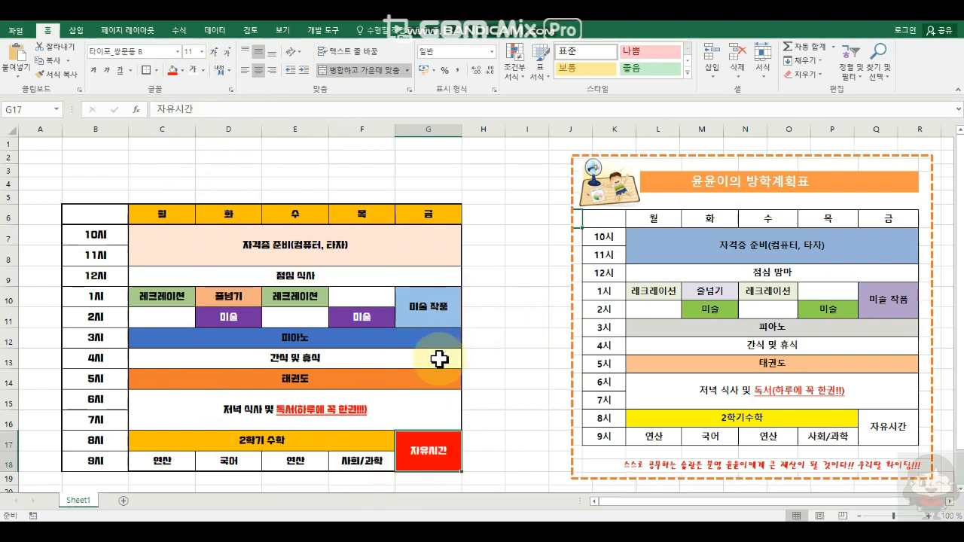
# - Merge and center C4:G4 and enter the child's name followed by "의 방학계획표(7월1일~8월15일까지)" as the title
pyautogui.click(79, 183)
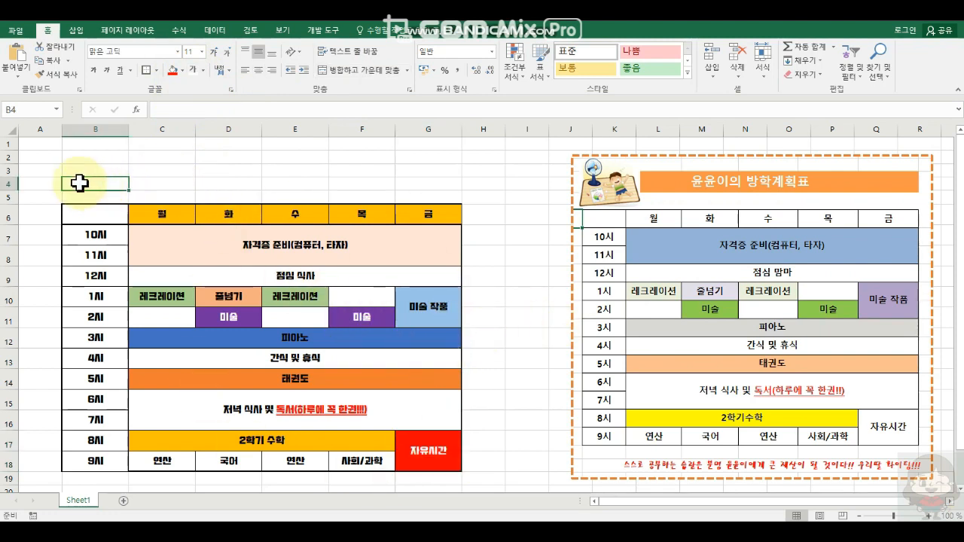
pyautogui.moveTo(135, 183); pyautogui.dragTo(420, 188)
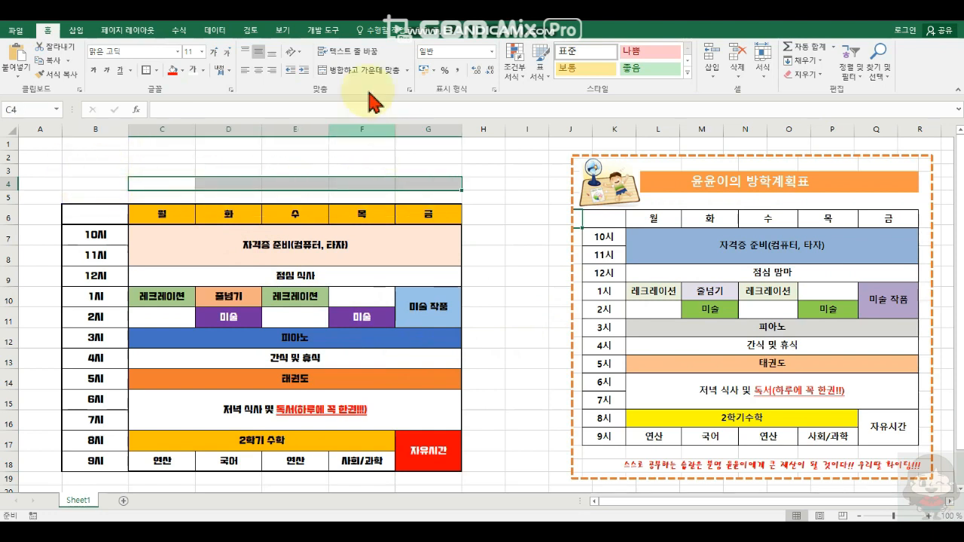
pyautogui.click(360, 71)
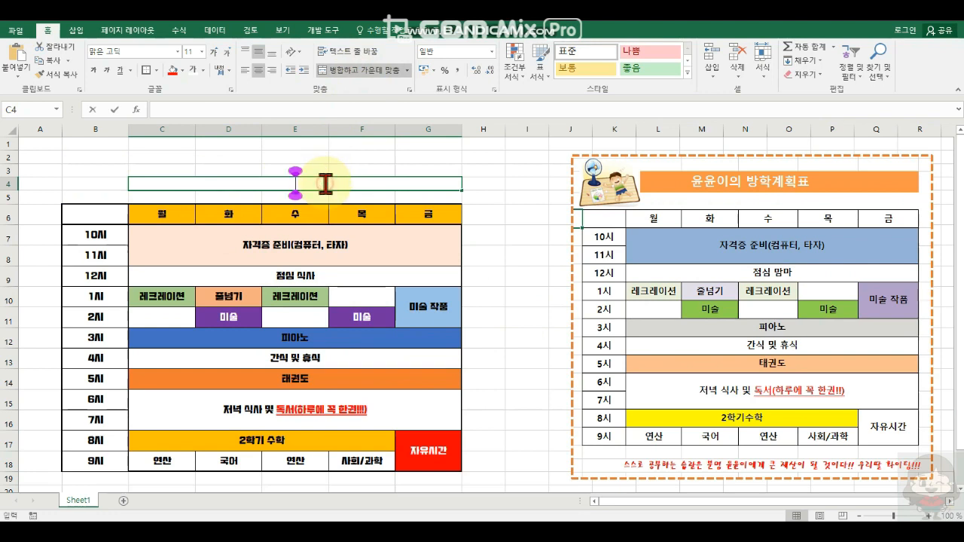
pyautogui.write('윤윤이의 방학계획표(7월1ㅇ')
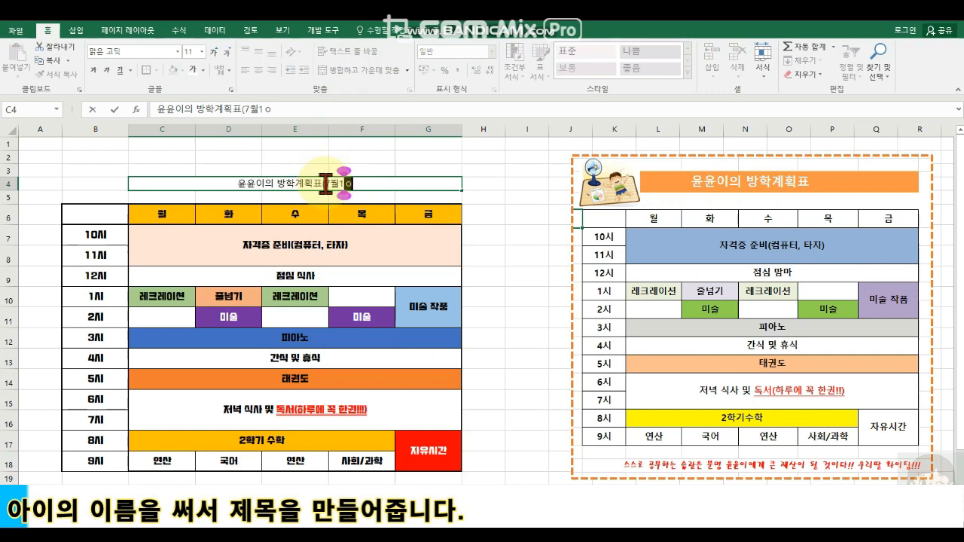
pyautogui.write('8월15')
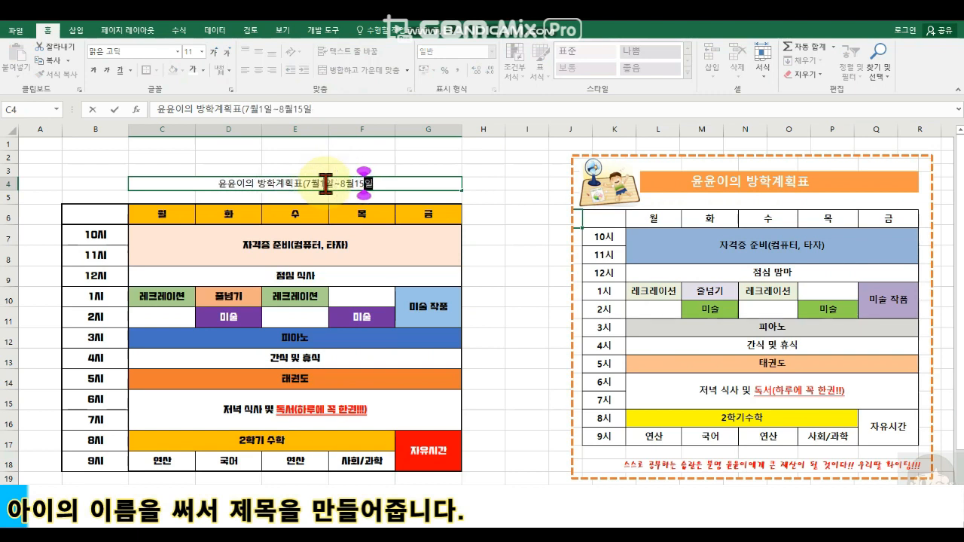
pyautogui.write('일까지')
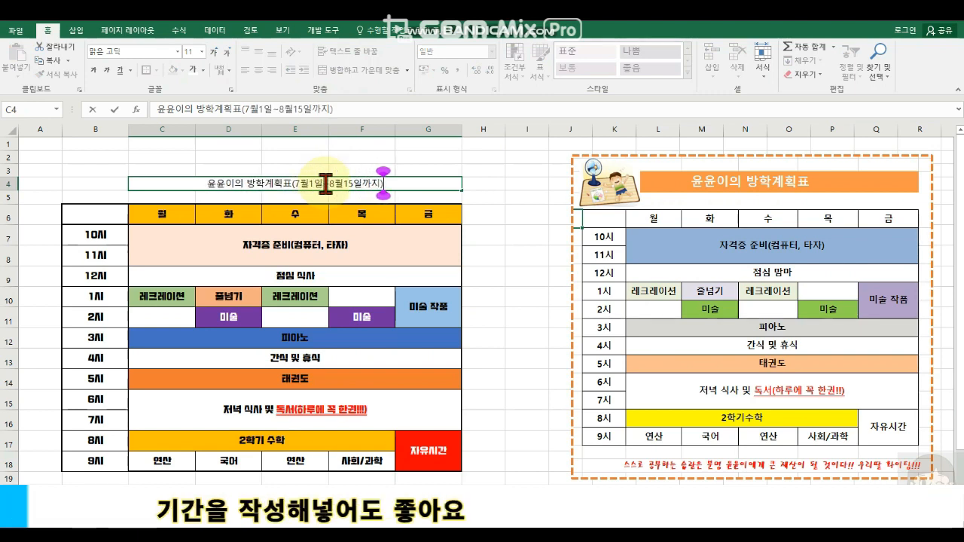
pyautogui.click(322, 169)
# - Enlarge the title text in C4 to size 18 and set its font to DX방탄고딕
pyautogui.click(313, 183)
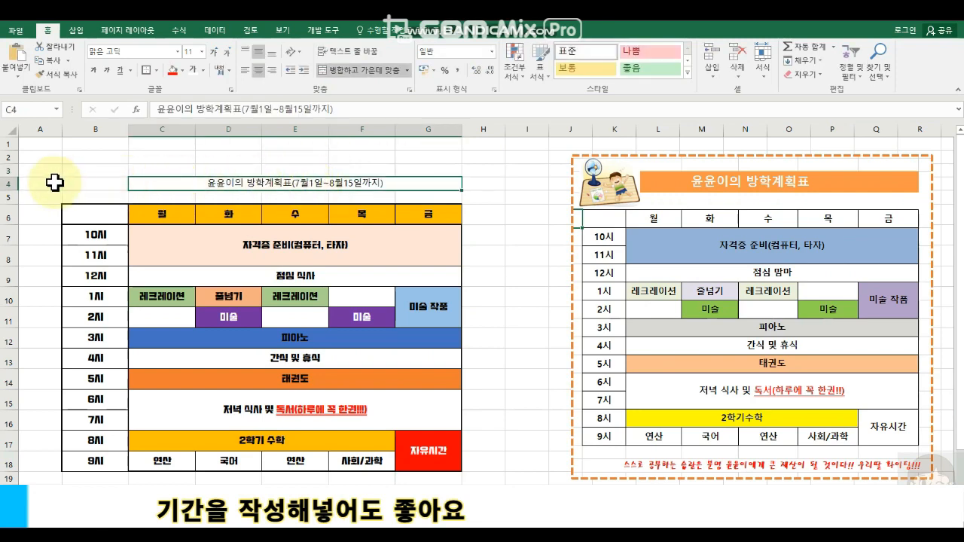
pyautogui.click(213, 52)
pyautogui.click(213, 52)
pyautogui.click(213, 52)
pyautogui.click(213, 52)
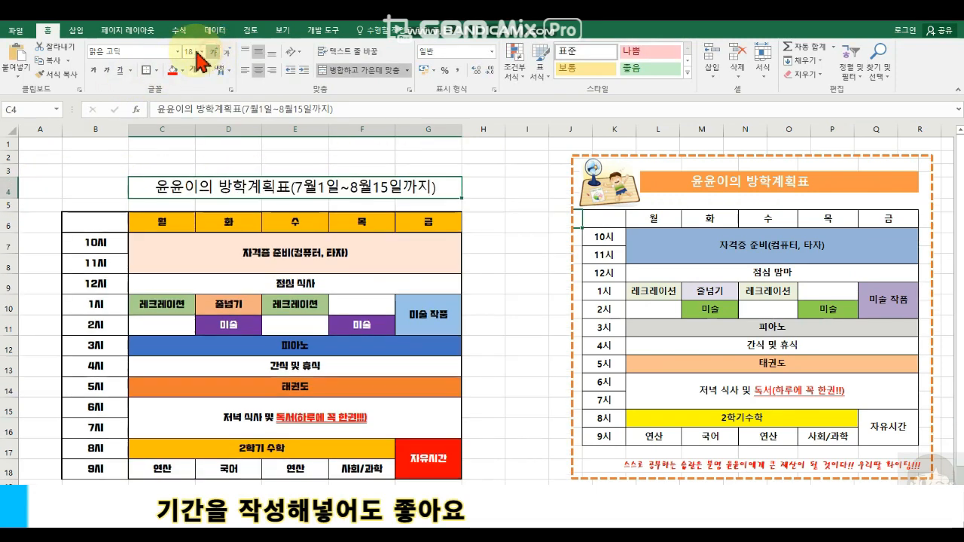
pyautogui.click(178, 51)
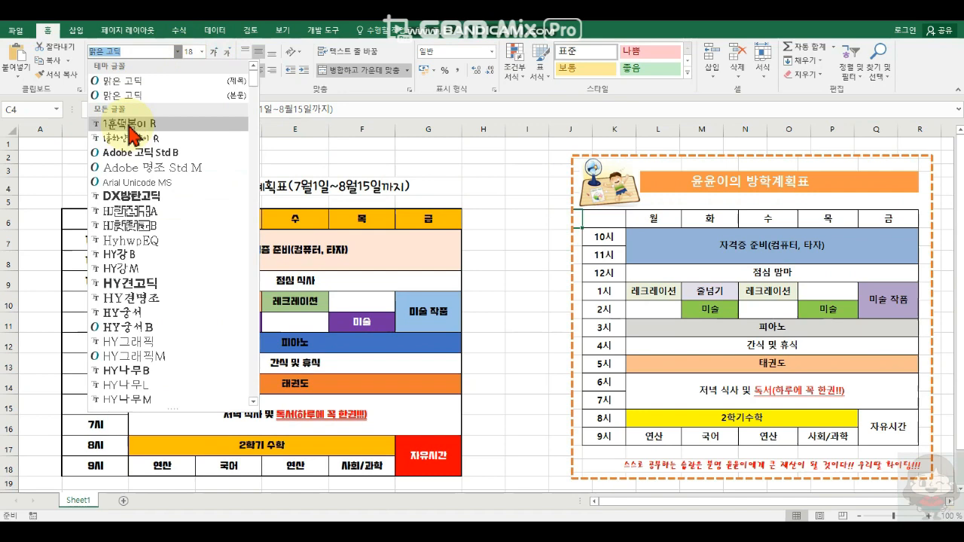
pyautogui.click(126, 195)
# - Fill the title cell (C4) with blue and set its font color to black
pyautogui.click(182, 71)
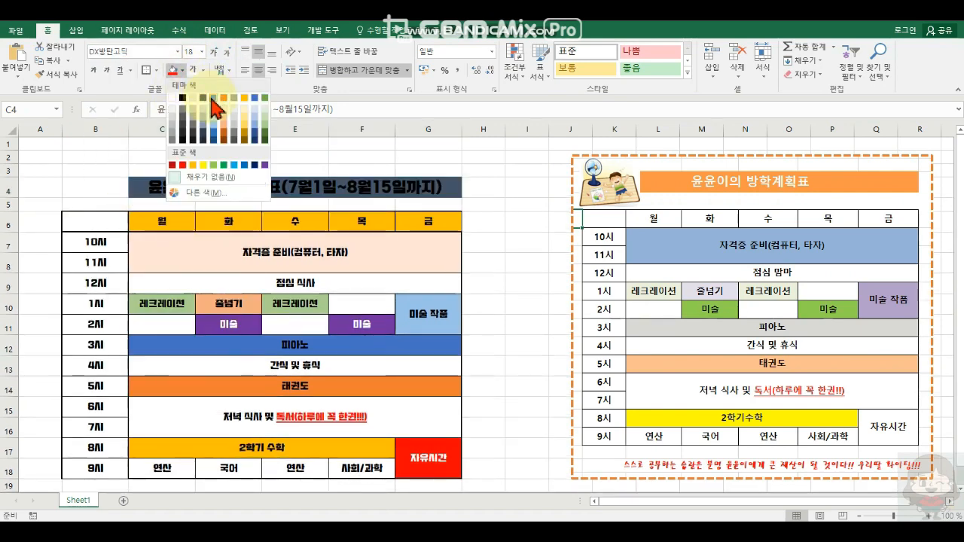
pyautogui.click(214, 98)
pyautogui.click(194, 70)
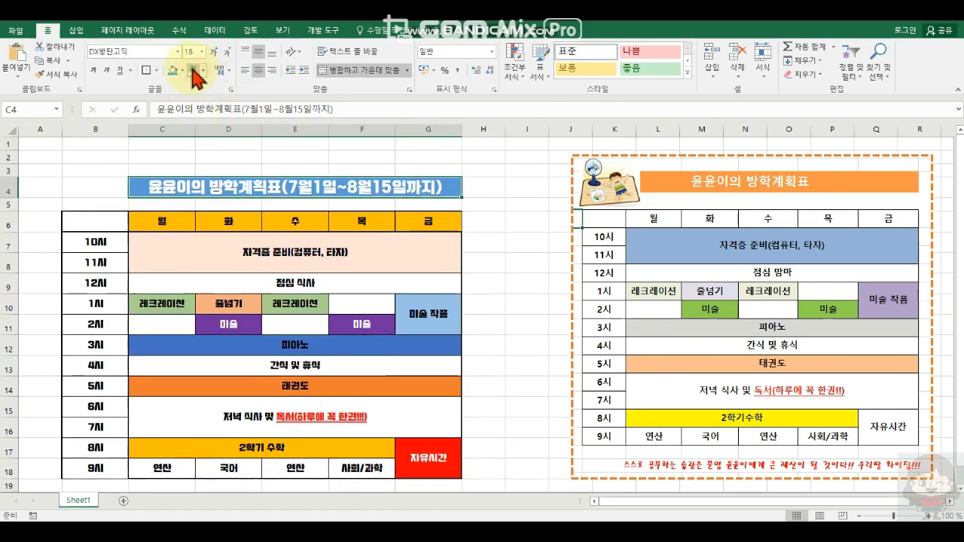
pyautogui.click(202, 70)
pyautogui.click(209, 123)
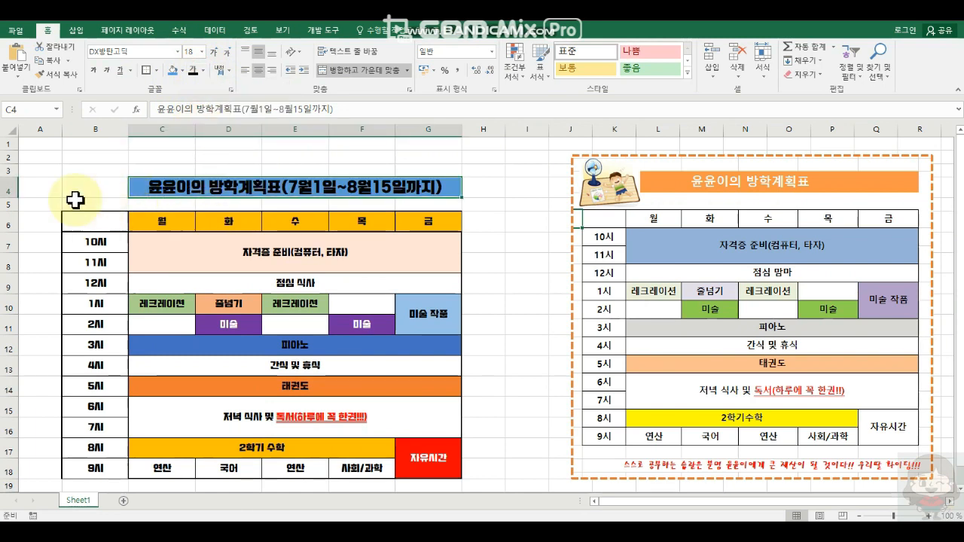
pyautogui.click(138, 186)
pyautogui.click(153, 170)
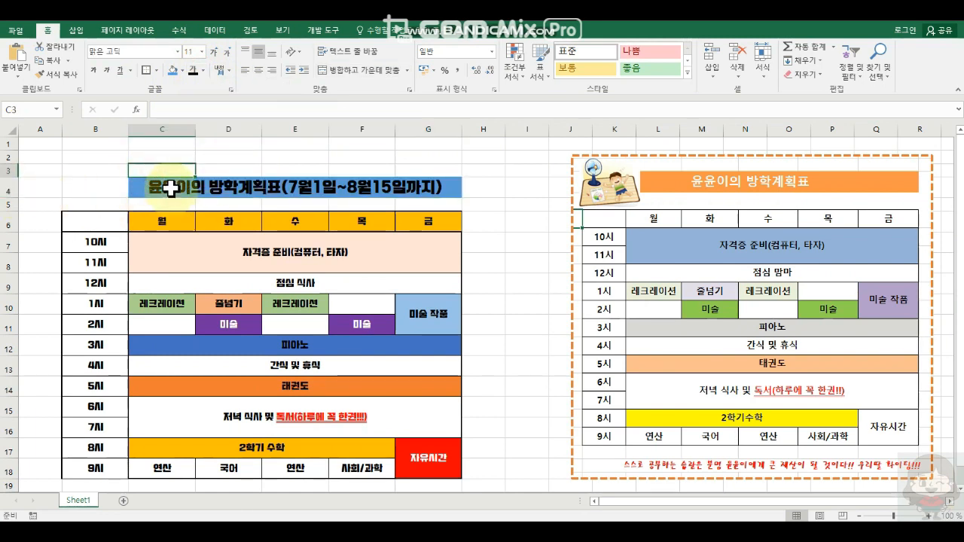
# - Search Bing online pictures for "방학" and insert the picture of the boy sleeping beside a fan at B4
pyautogui.click(93, 190)
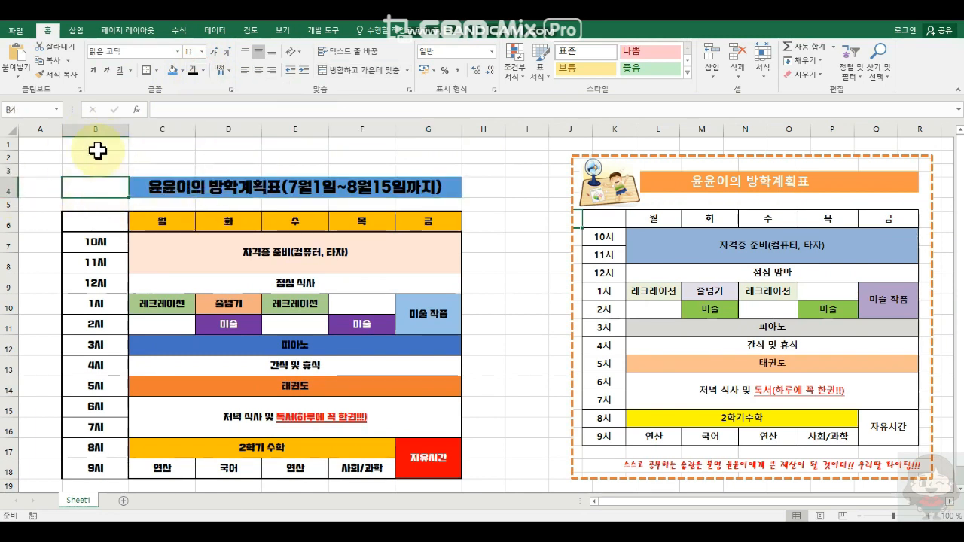
pyautogui.click(76, 34)
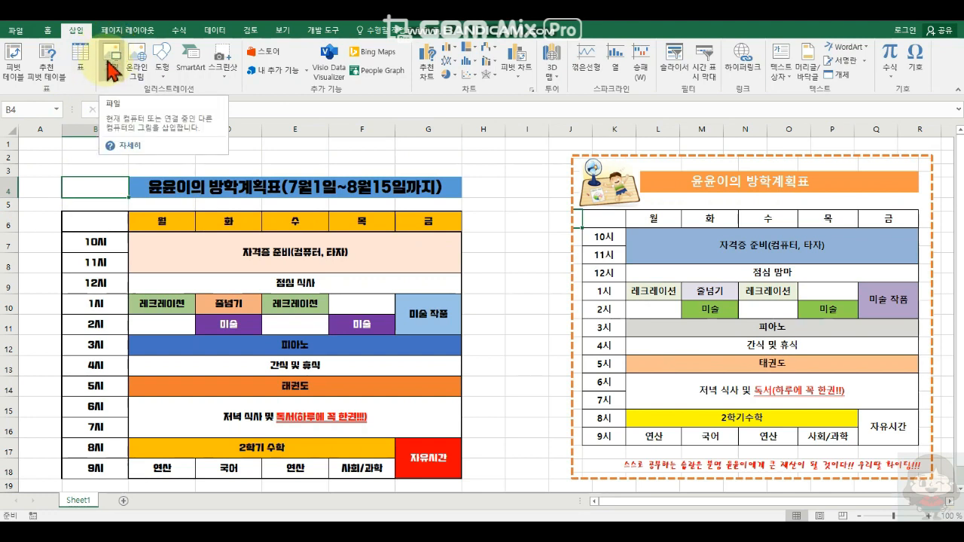
pyautogui.click(136, 65)
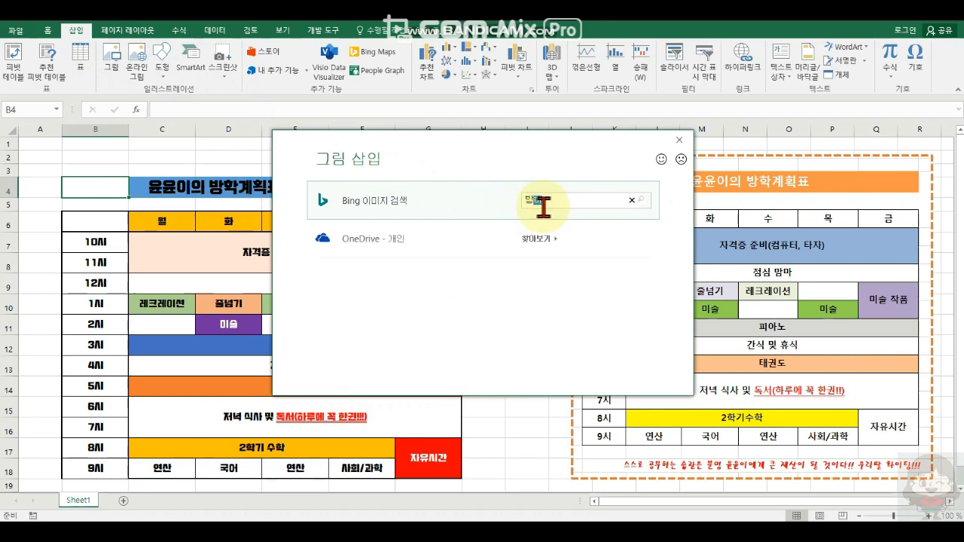
pyautogui.write('방학')
pyautogui.press('Return')
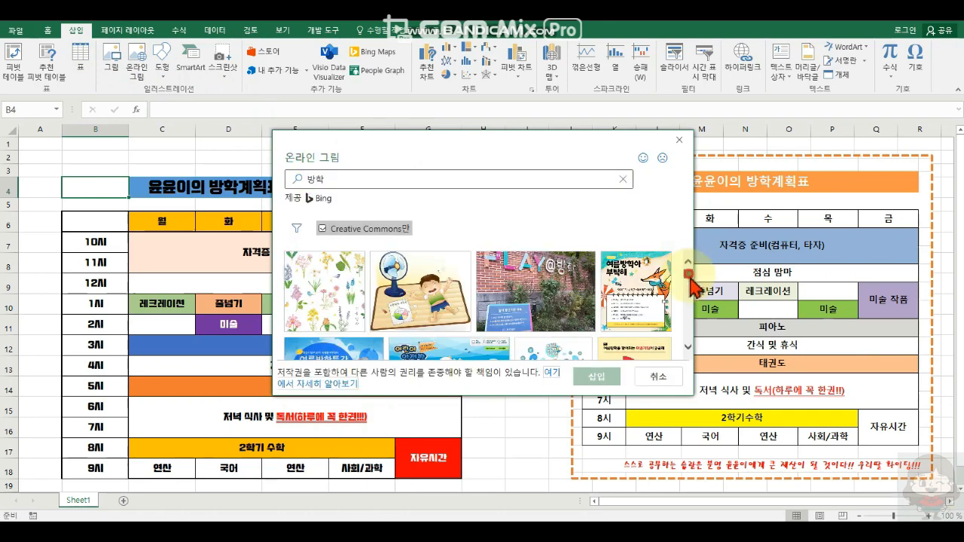
pyautogui.moveTo(686, 269)
pyautogui.mouseDown()
pyautogui.moveTo(691, 343)
pyautogui.moveTo(687, 260)
pyautogui.mouseUp()
pyautogui.click(410, 282)
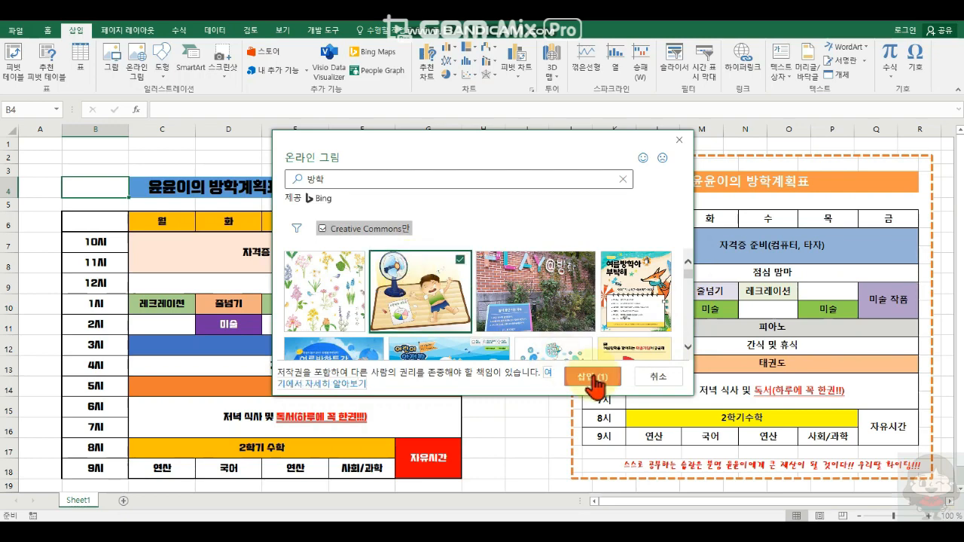
pyautogui.click(591, 375)
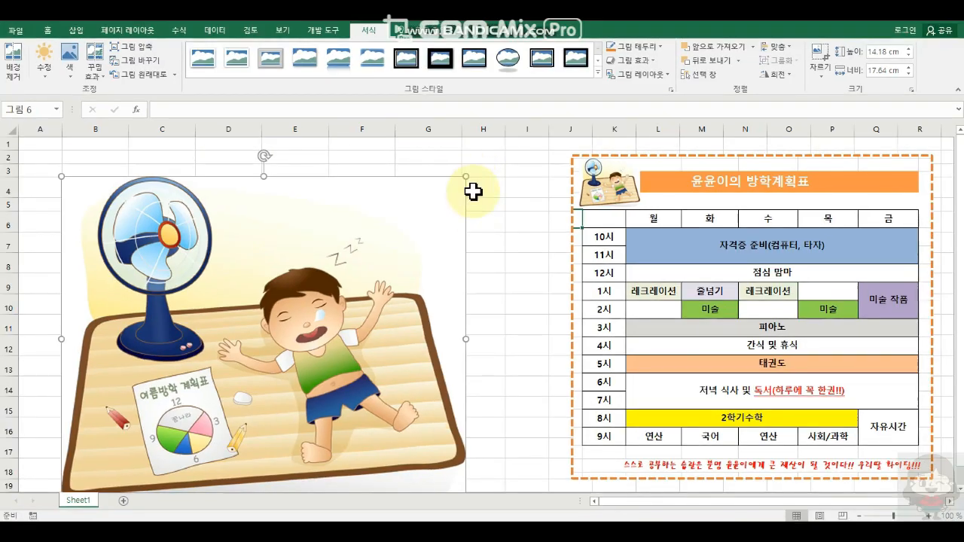
# - Shrink the inserted picture to about 2.32 cm by 2.89 cm and place it in column B beside the title
pyautogui.moveTo(466, 177); pyautogui.dragTo(134, 442)
pyautogui.moveTo(100, 470); pyautogui.dragTo(135, 208)
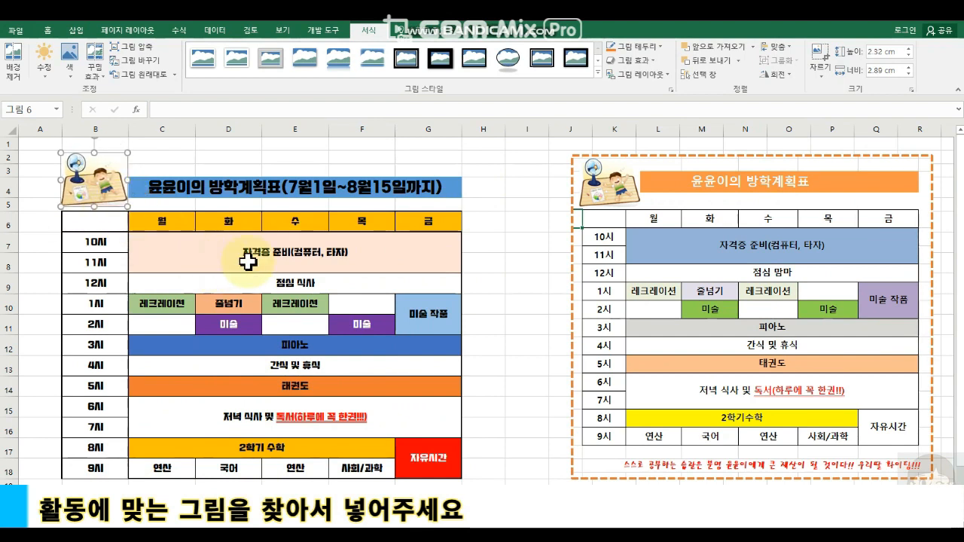
# - Search Bing online pictures for "컴퓨터" and insert a computer picture at the 자격증 준비 cell (C7)
pyautogui.click(363, 255)
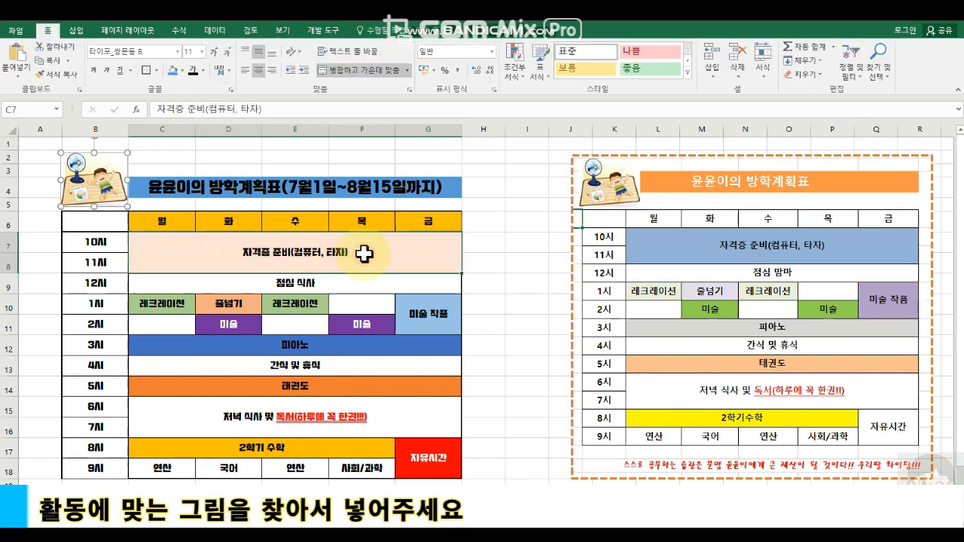
pyautogui.click(77, 32)
pyautogui.click(137, 55)
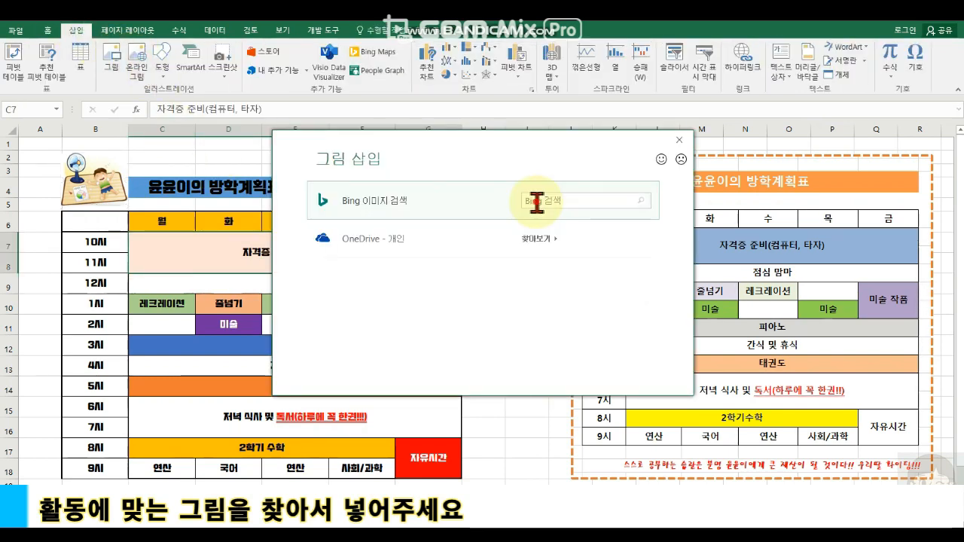
pyautogui.write('컴퓨터')
pyautogui.press('Return')
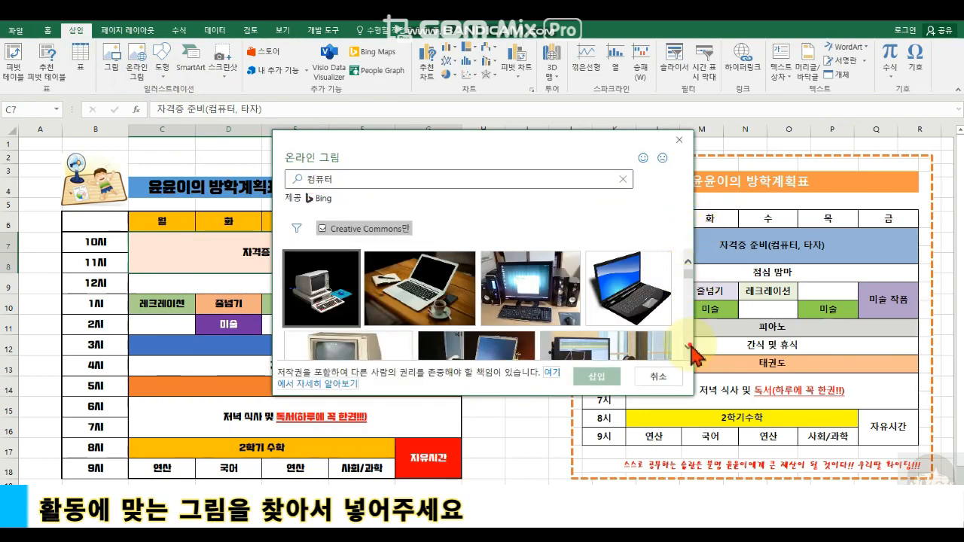
pyautogui.scroll(-5, 687, 339)
pyautogui.scroll(-5, 687, 339)
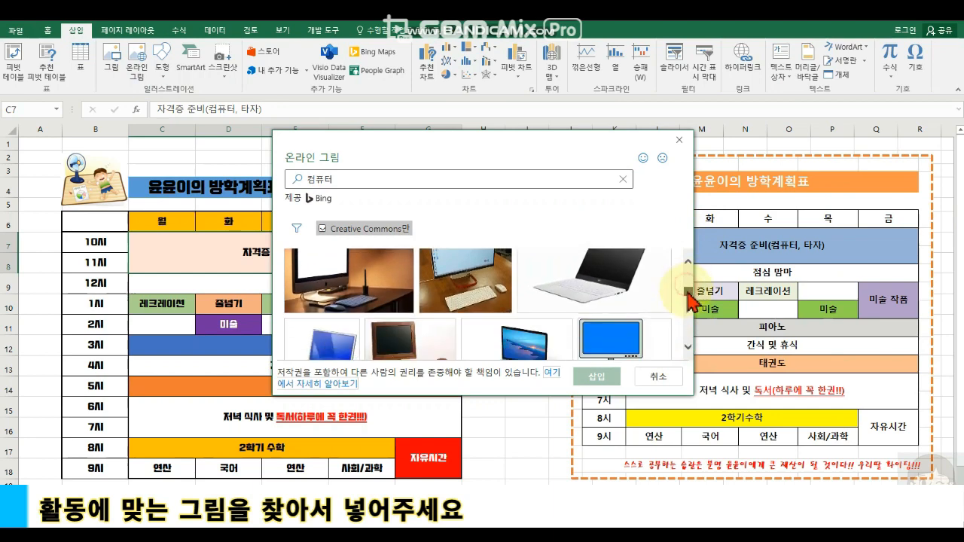
pyautogui.click(636, 309)
pyautogui.click(617, 380)
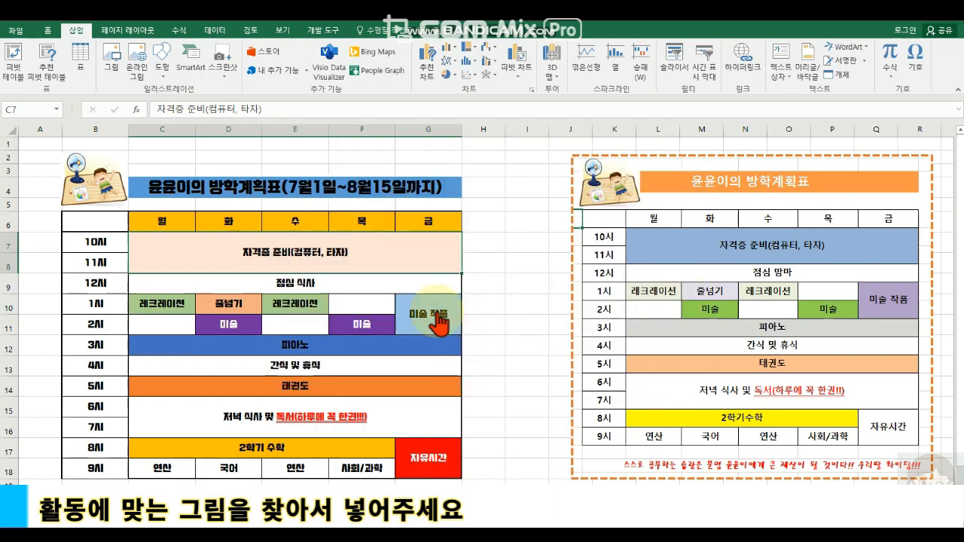
# - Shrink the computer picture to about 2.12 cm by 2.63 cm and place it beside the 자격증 준비 text
pyautogui.moveTo(194, 258); pyautogui.dragTo(413, 209)
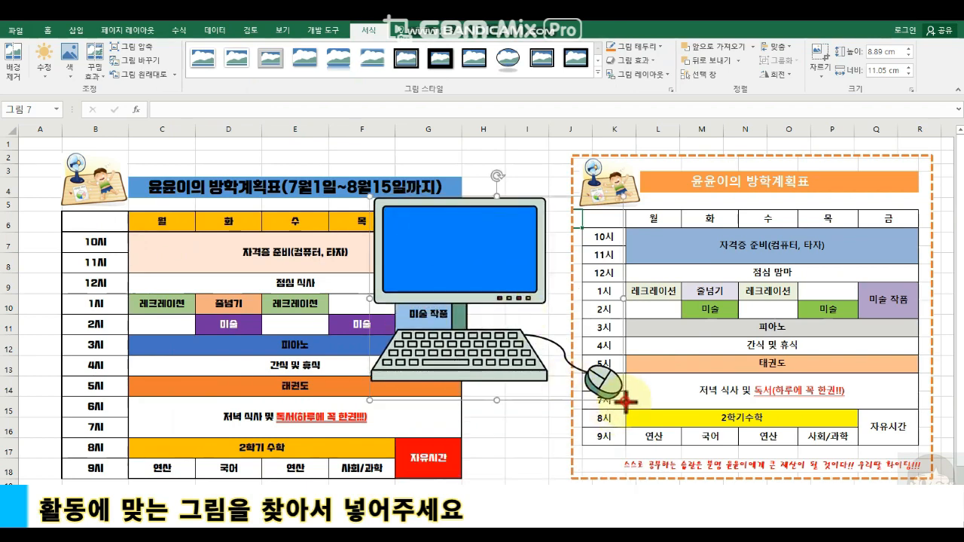
pyautogui.moveTo(625, 399); pyautogui.dragTo(404, 269)
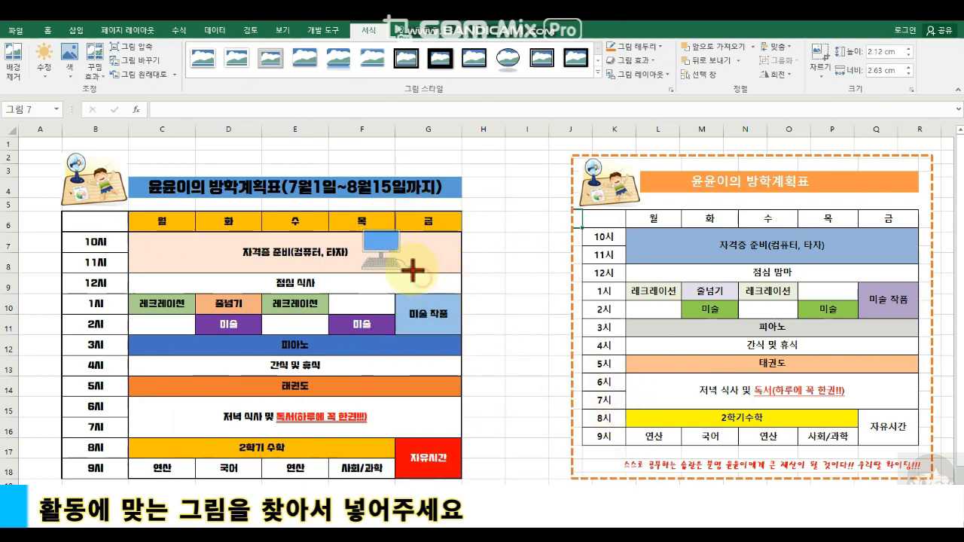
pyautogui.click(463, 262)
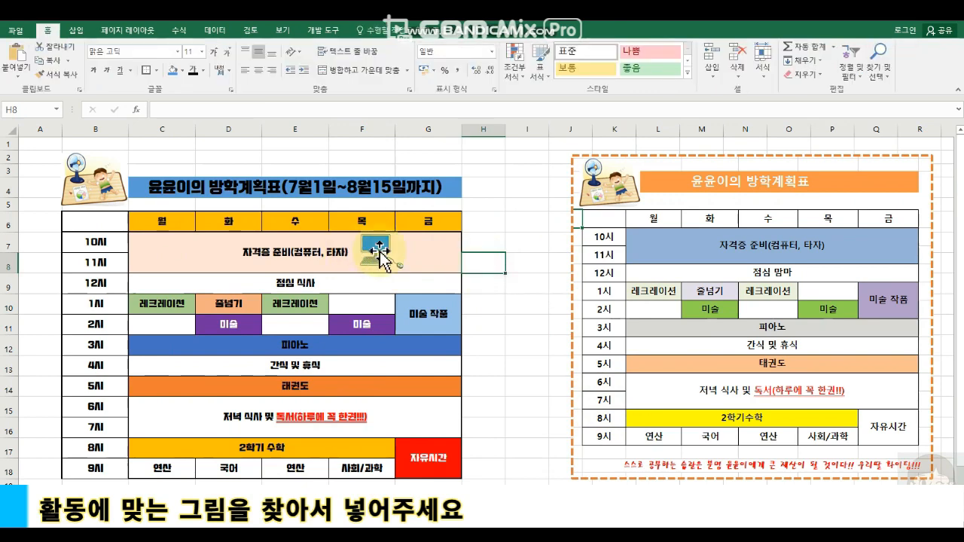
# - Search Bing online pictures for "독서", insert the open-book picture and shrink it to about 1.49 cm by 2.3 cm beside the 독서 text
pyautogui.click(76, 30)
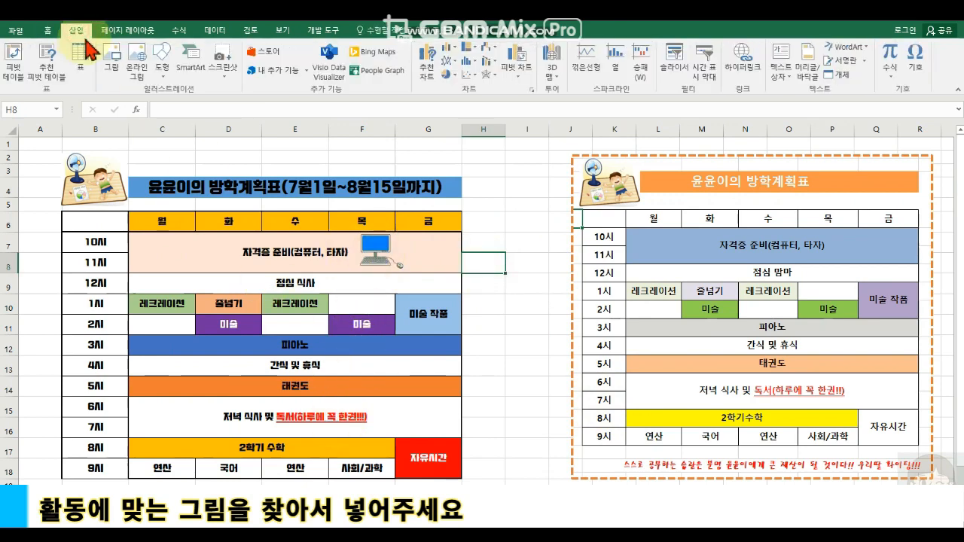
pyautogui.click(137, 64)
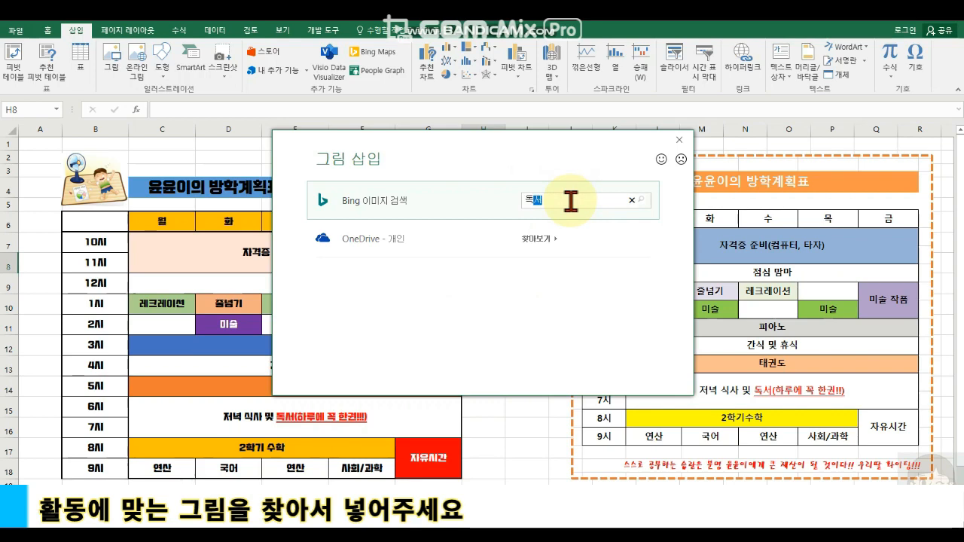
pyautogui.write('독서')
pyautogui.press('Return')
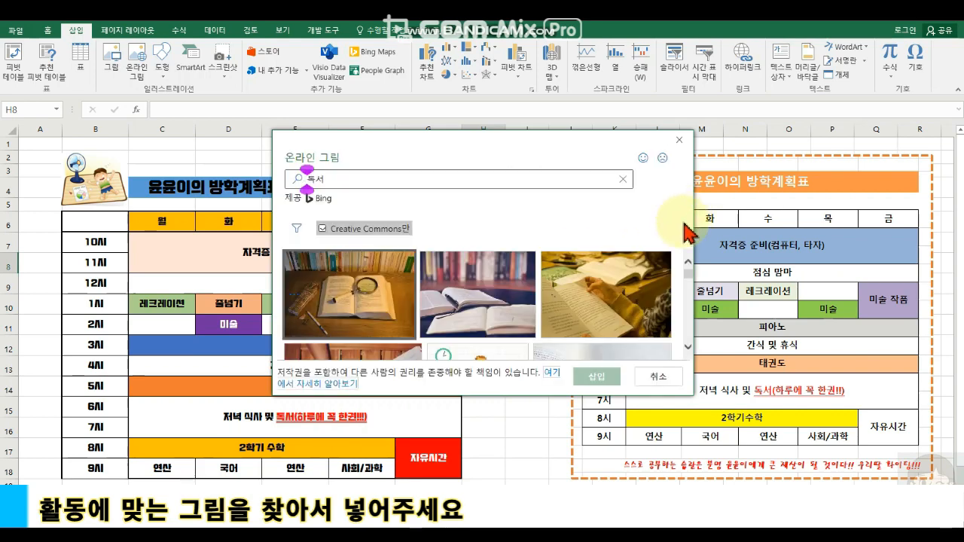
pyautogui.scroll(-3, 687, 286)
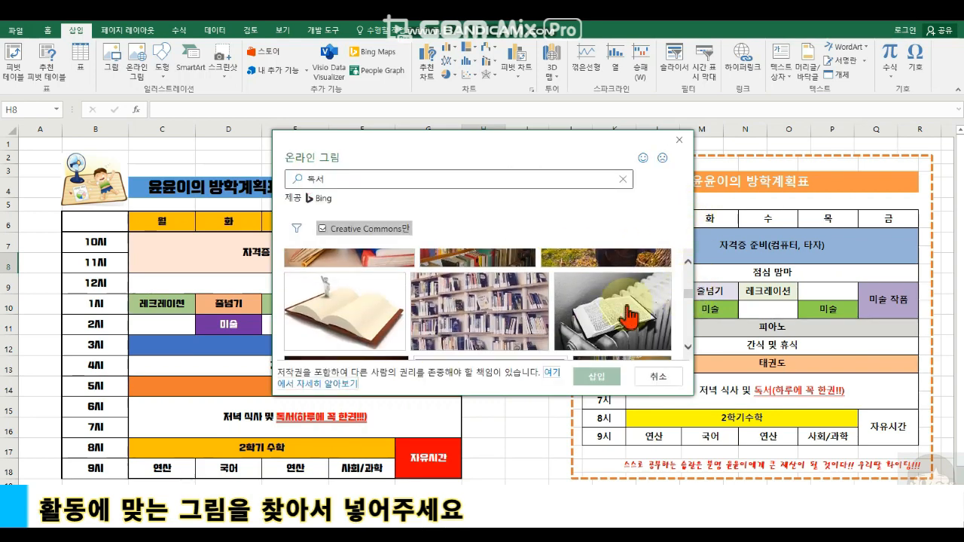
pyautogui.click(344, 311)
pyautogui.click(589, 377)
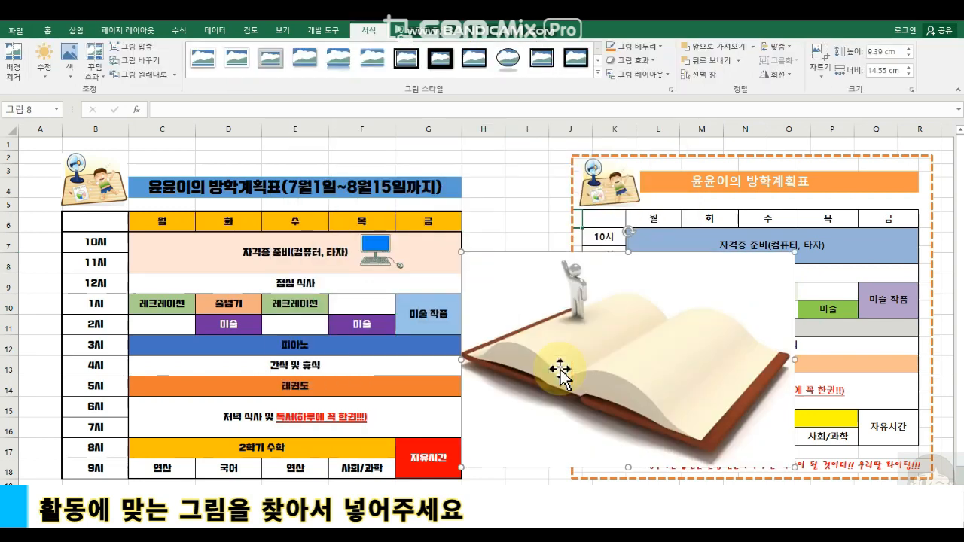
pyautogui.moveTo(461, 253); pyautogui.dragTo(426, 441)
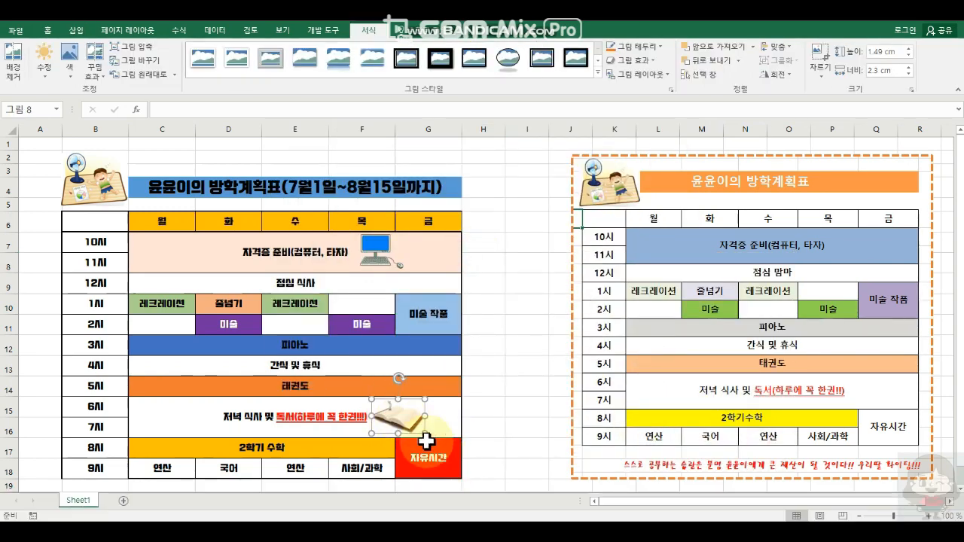
pyautogui.click(492, 467)
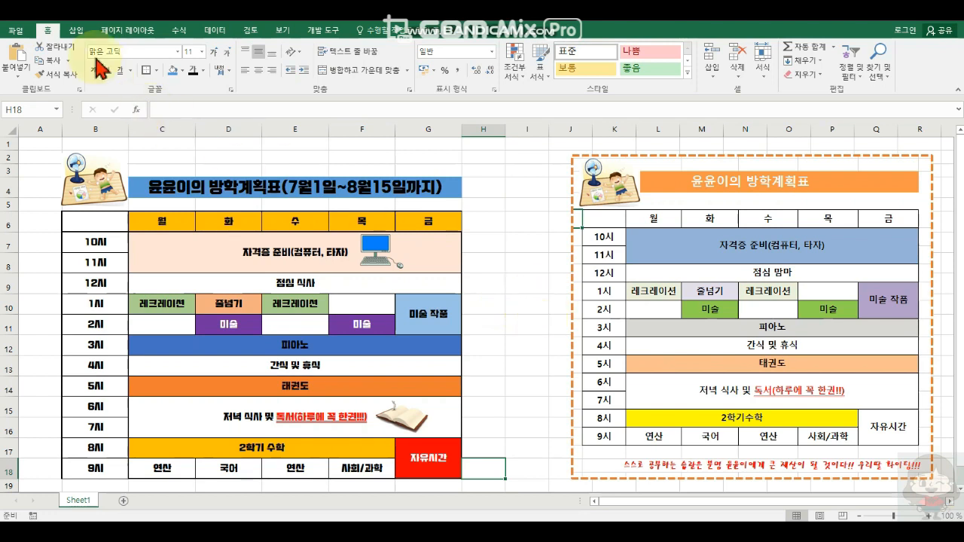
# - Insert orange-outlined WordArt near the timetable title reading "이번 여름방학도 건강하게!! 즐겁게!!"
pyautogui.click(76, 32)
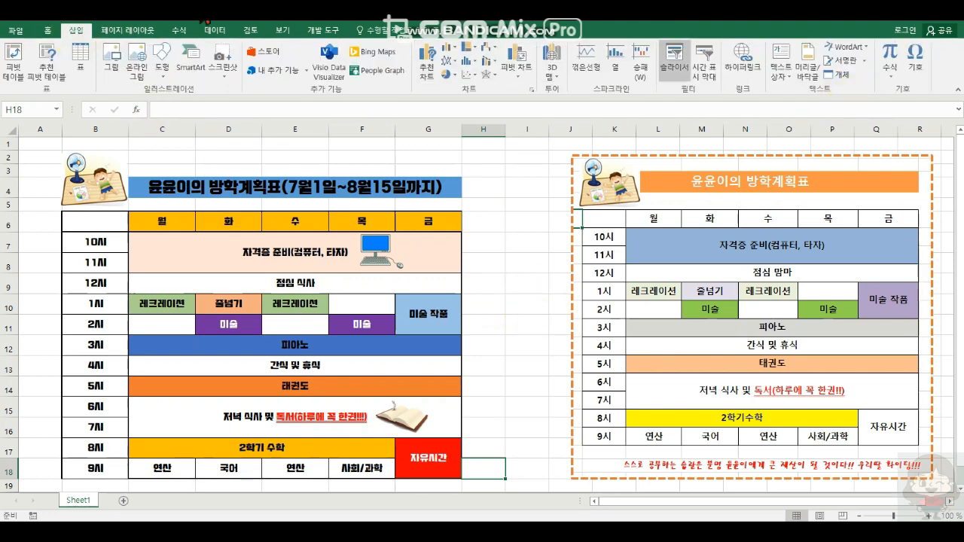
pyautogui.doubleClick(76, 31)
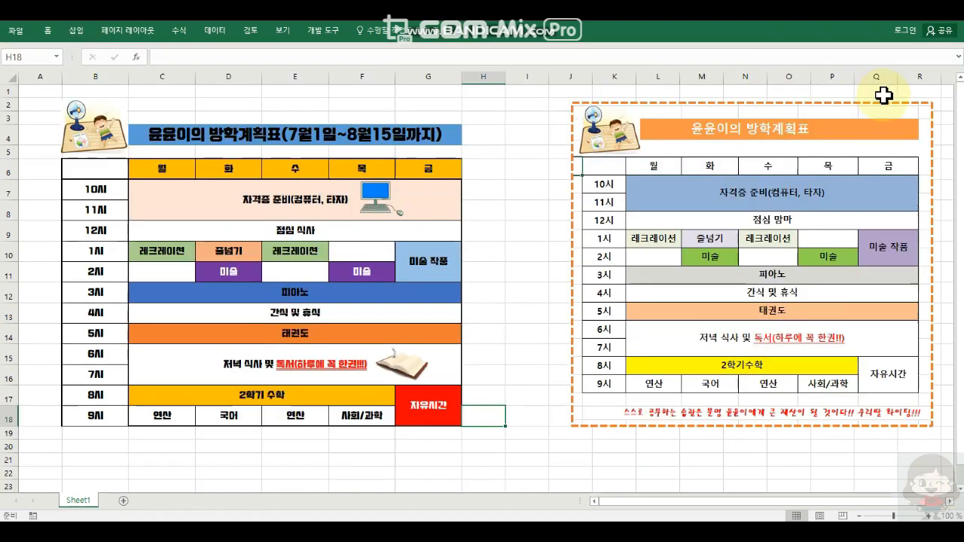
pyautogui.click(76, 31)
pyautogui.click(955, 90)
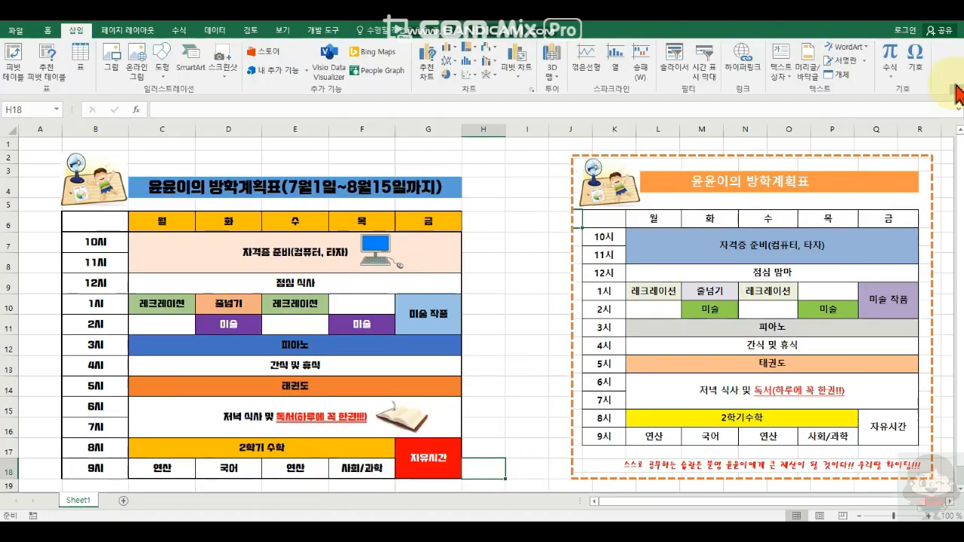
pyautogui.click(848, 48)
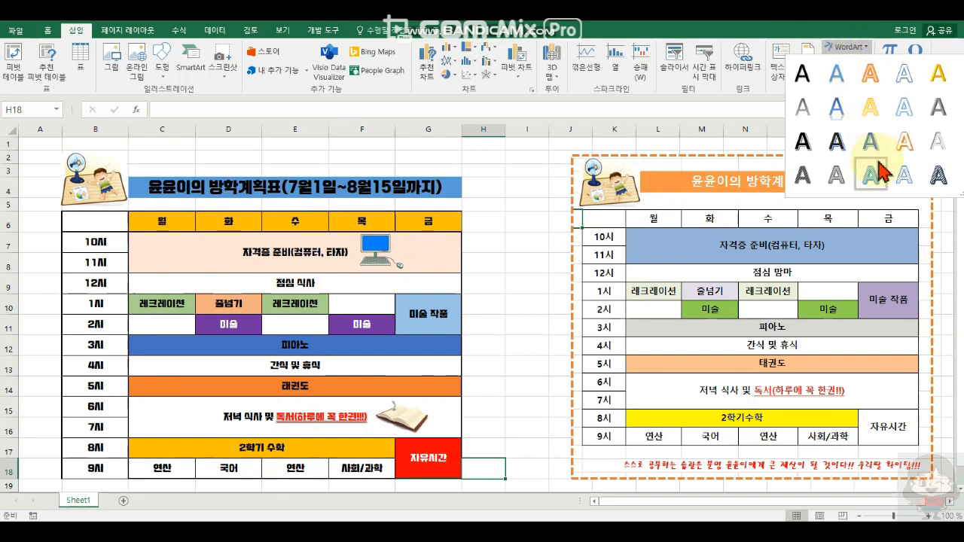
pyautogui.click(870, 73)
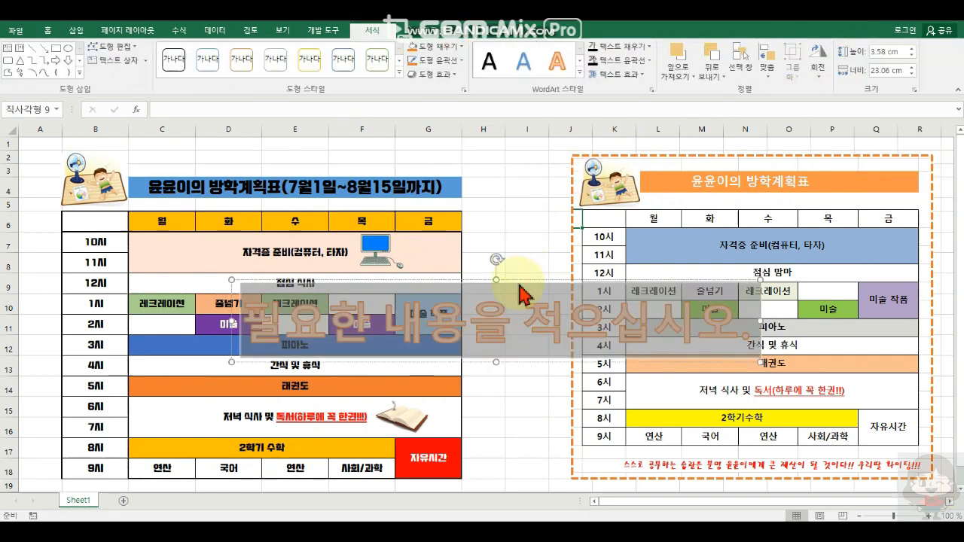
pyautogui.moveTo(521, 281); pyautogui.dragTo(494, 165)
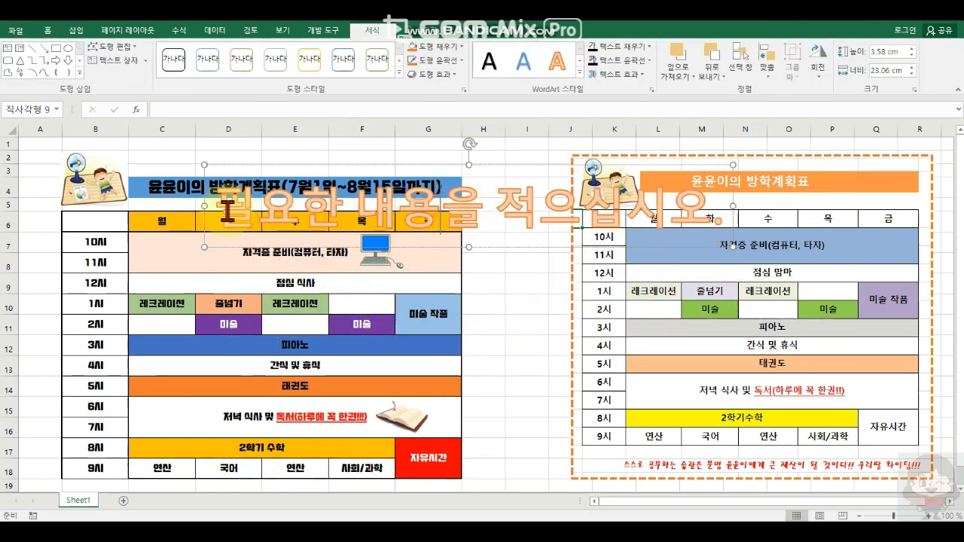
pyautogui.write('이번 여름 ㅂ')
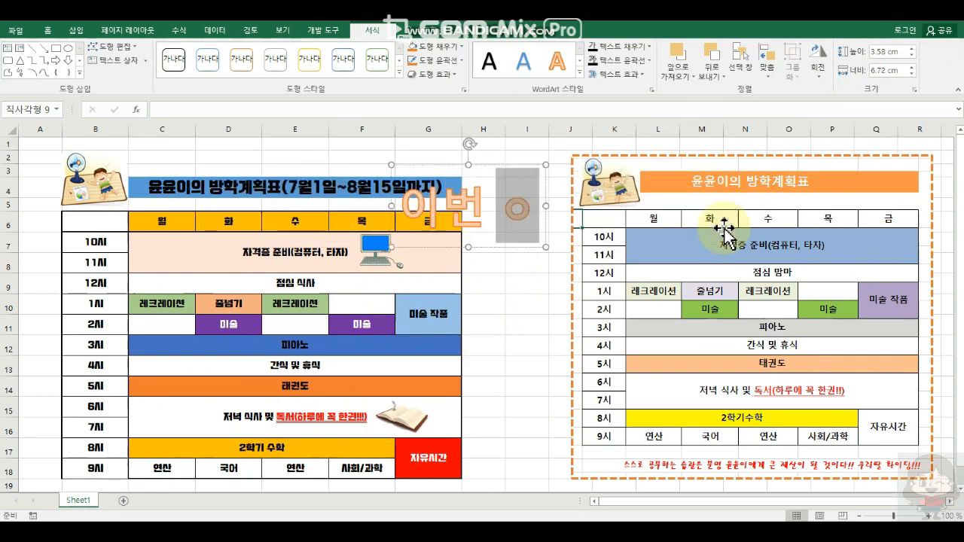
pyautogui.write('방학도 건강하')
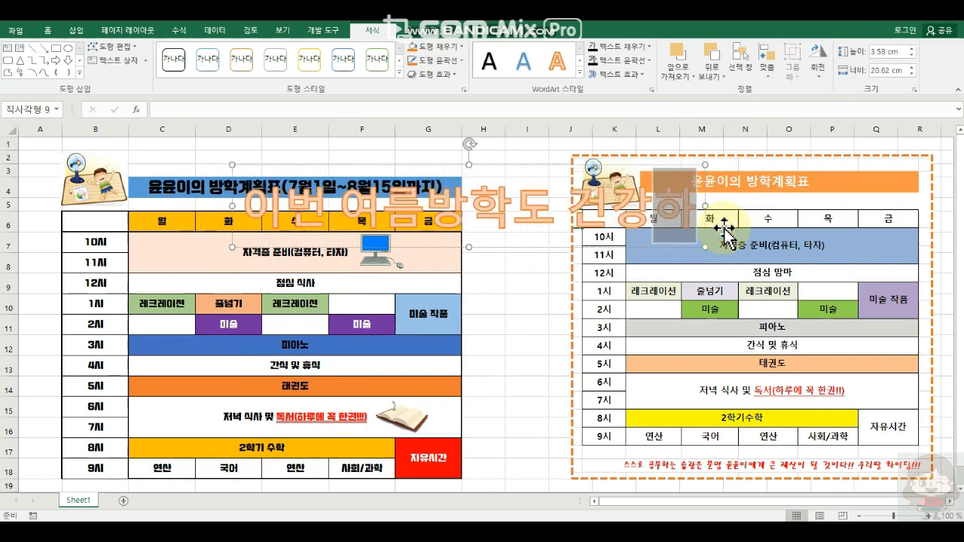
pyautogui.write('게!! 즐겁게!!')
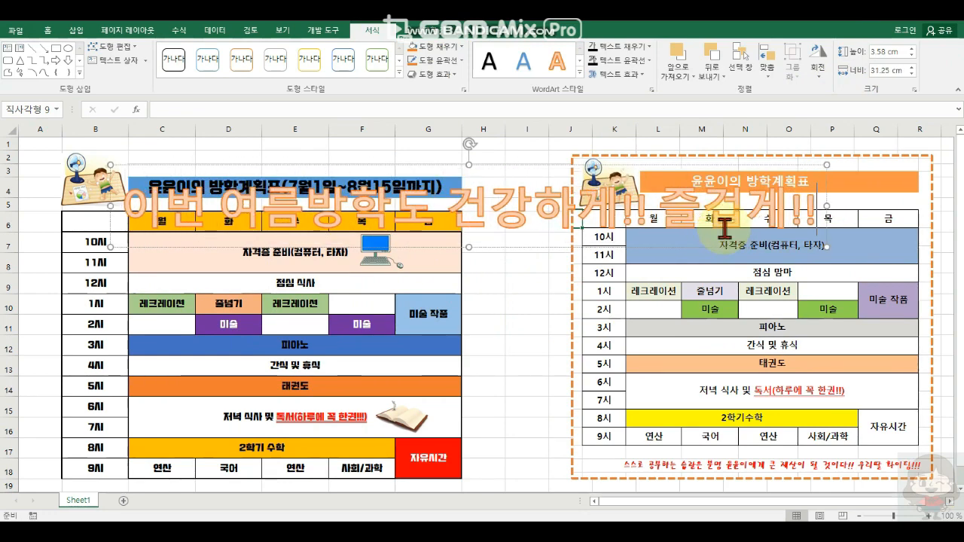
# - Set the font size of the whole WordArt sentence to 20
pyautogui.moveTo(124, 205); pyautogui.dragTo(817, 218)
pyautogui.click(47, 30)
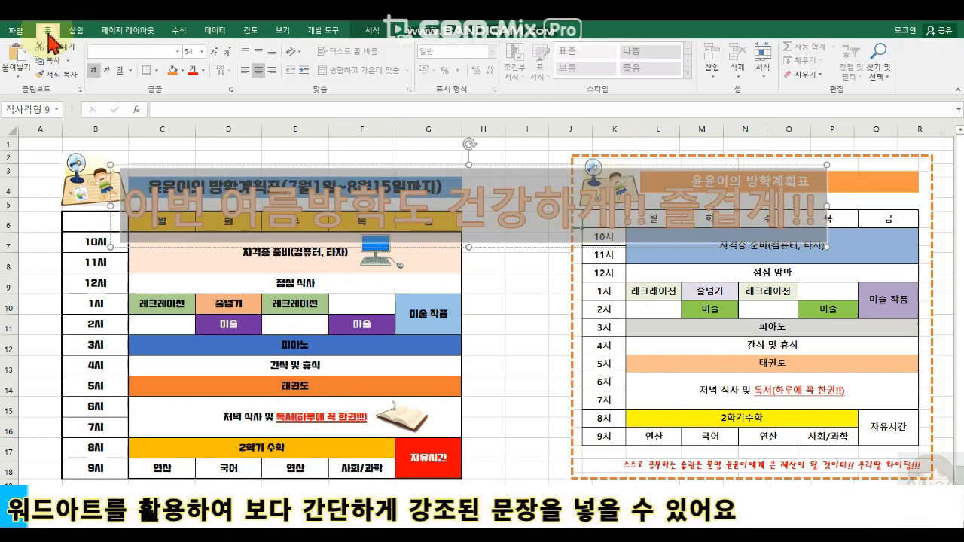
pyautogui.click(201, 51)
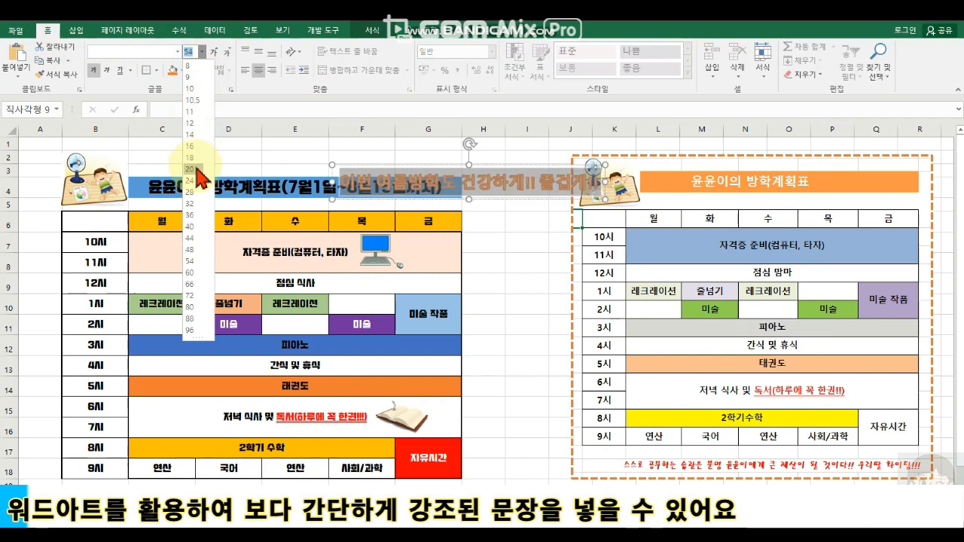
pyautogui.click(192, 169)
# - Move the WordArt sentence above the blue title and center it over columns C to G
pyautogui.moveTo(356, 162); pyautogui.dragTo(148, 167)
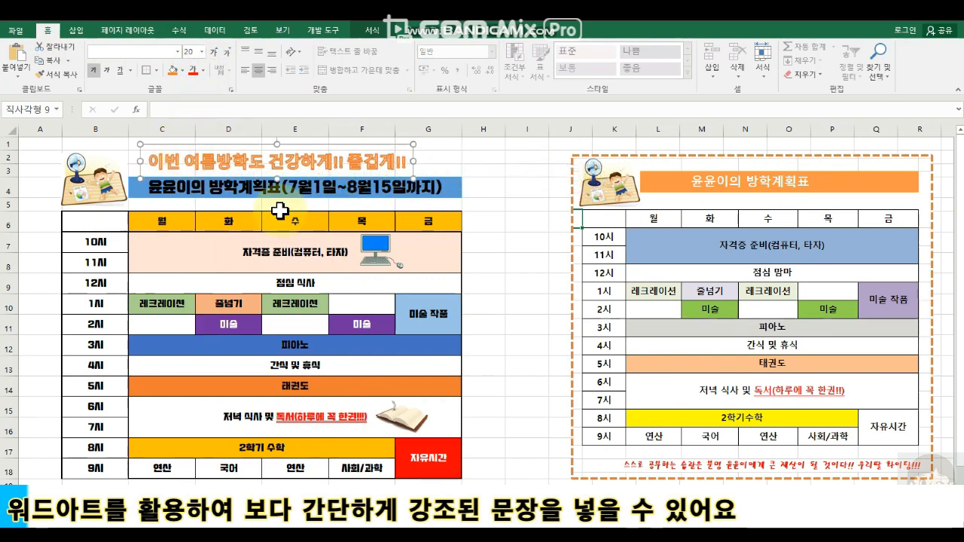
pyautogui.click(330, 145)
pyautogui.moveTo(329, 253); pyautogui.dragTo(320, 147)
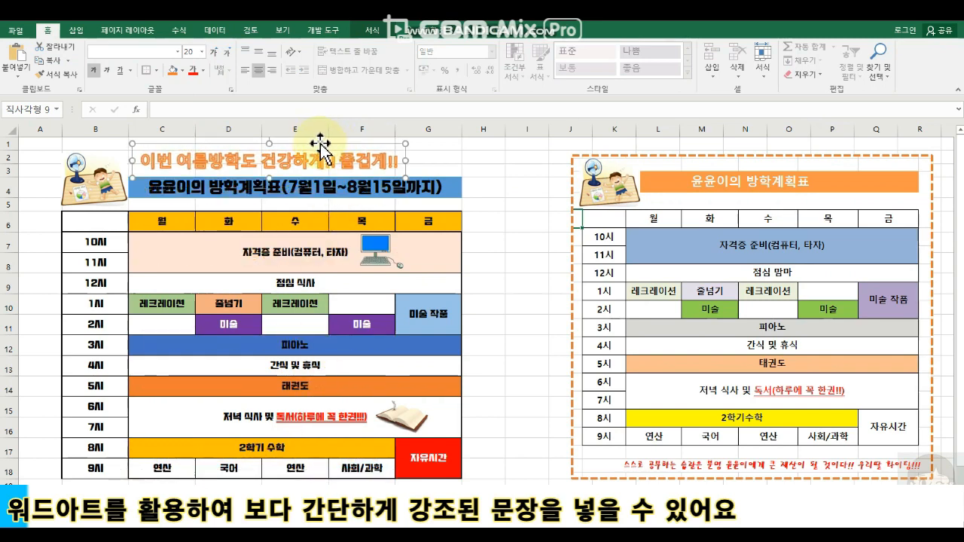
pyautogui.moveTo(405, 162); pyautogui.dragTo(430, 161)
pyautogui.click(403, 142)
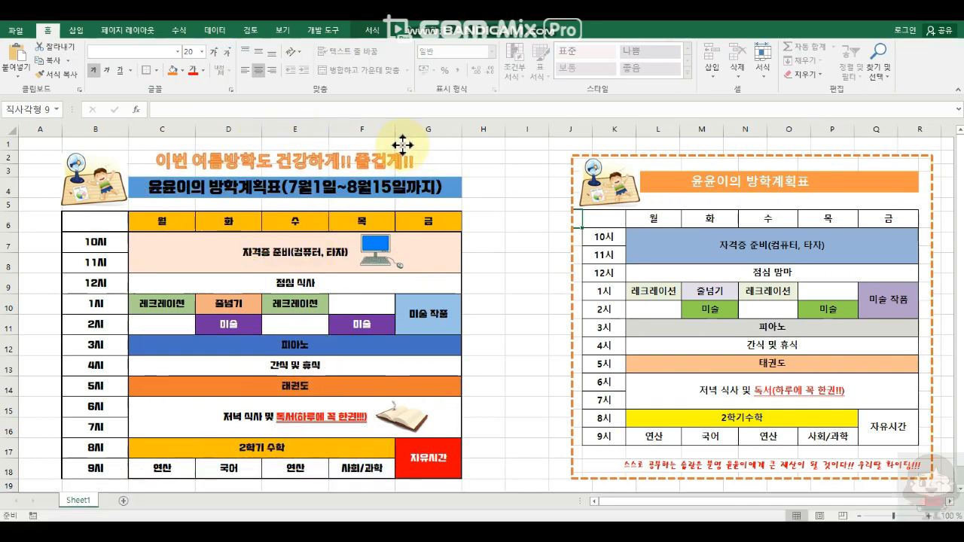
pyautogui.click(518, 284)
pyautogui.moveTo(41, 145)
pyautogui.mouseDown()
pyautogui.moveTo(231, 260)
pyautogui.moveTo(442, 477)
pyautogui.moveTo(520, 471)
pyautogui.mouseUp()
pyautogui.click(520, 471)
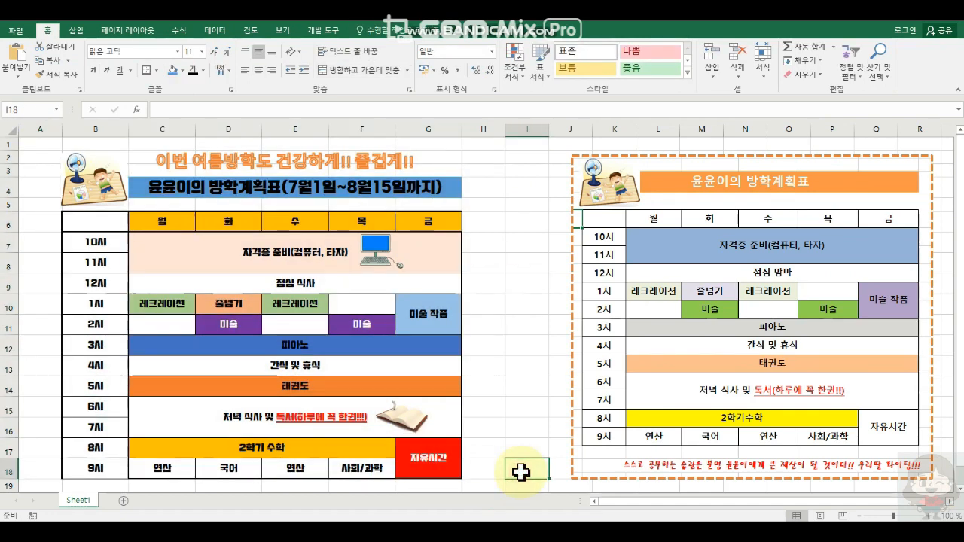
# - Unmerge the 미술 작품 cell (G10:G11) and merge and center the two cells again
pyautogui.click(423, 325)
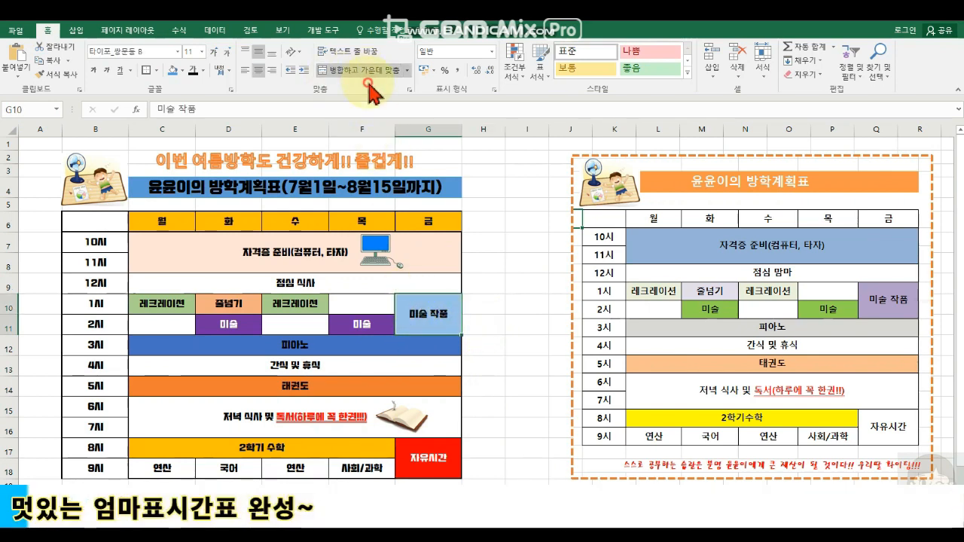
pyautogui.click(345, 70)
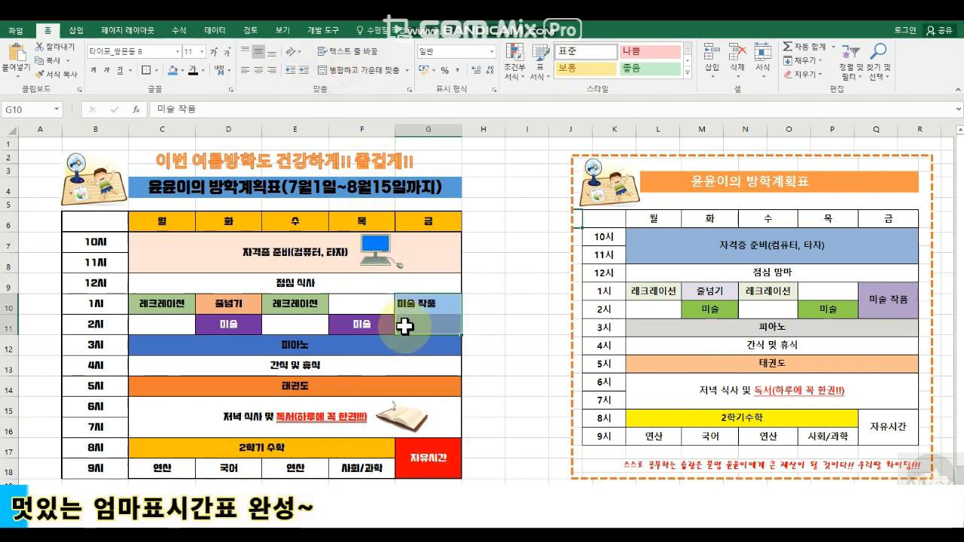
pyautogui.click(426, 325)
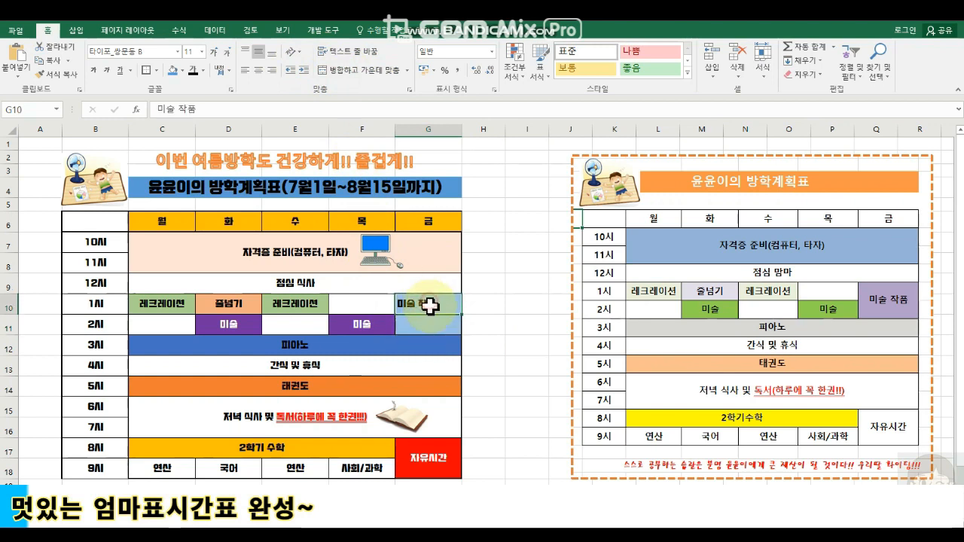
pyautogui.moveTo(430, 301)
pyautogui.mouseDown()
pyautogui.moveTo(430, 327)
pyautogui.moveTo(437, 317)
pyautogui.mouseUp()
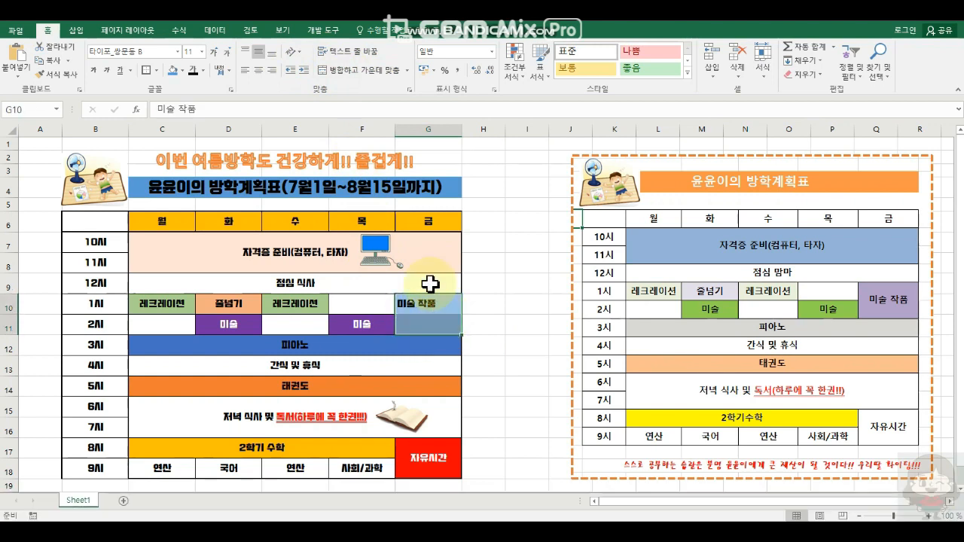
pyautogui.click(361, 70)
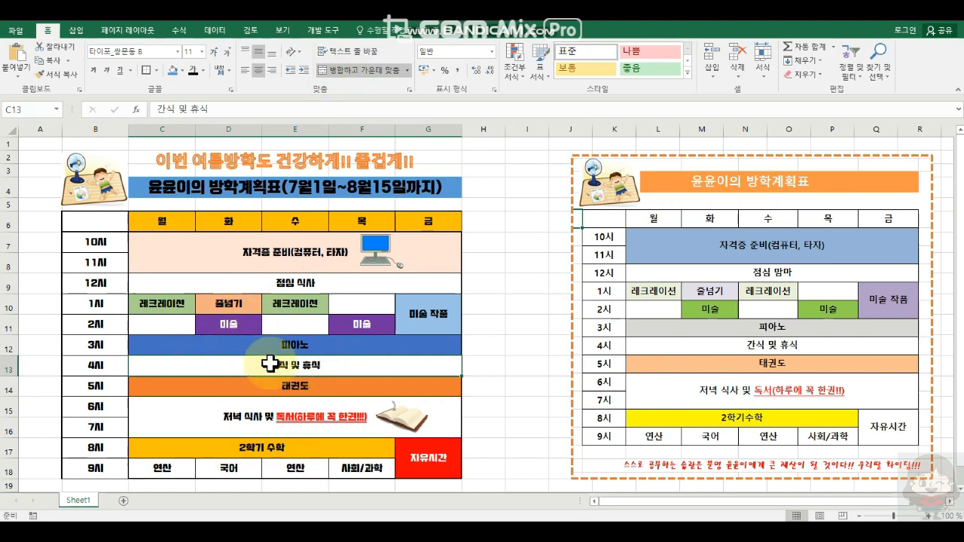
# - Unmerge the 간식 및 휴식 cell (C13:G13) and select each of its five separate cells in turn
pyautogui.click(361, 71)
pyautogui.click(180, 370)
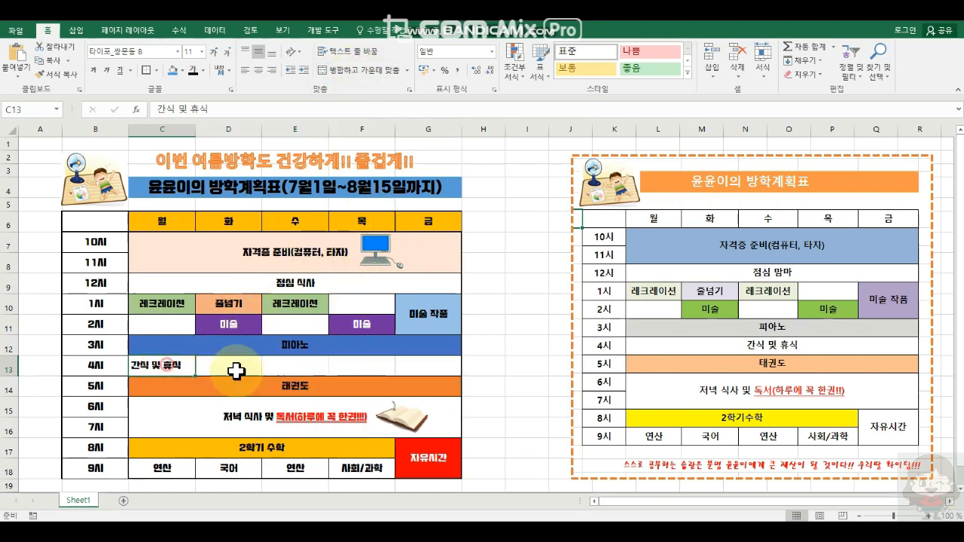
pyautogui.click(242, 372)
pyautogui.click(301, 372)
pyautogui.click(365, 371)
pyautogui.click(418, 371)
pyautogui.click(162, 369)
pyautogui.click(229, 370)
pyautogui.click(295, 371)
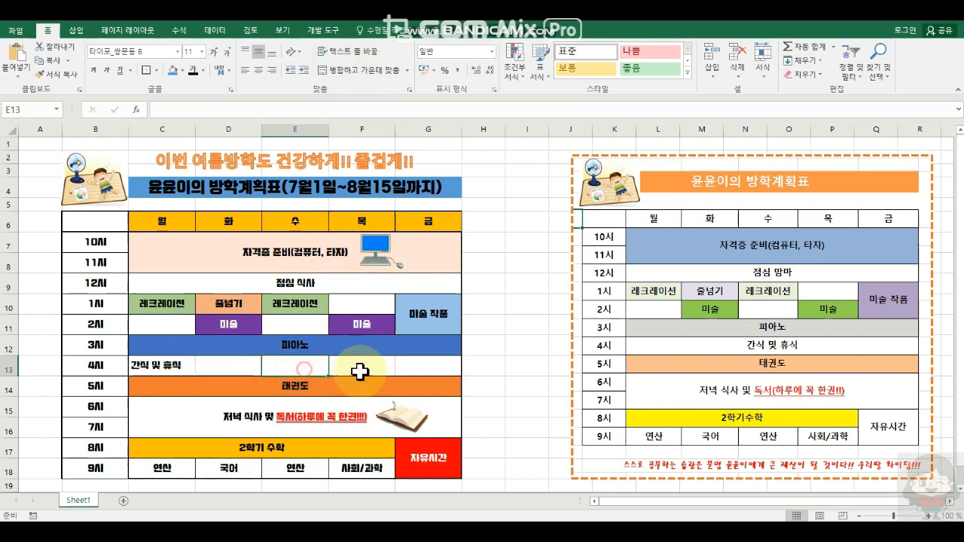
pyautogui.click(361, 370)
pyautogui.click(421, 371)
# - Apply all borders to C13:G13 and merge and center the range back into one 간식 및 휴식 cell
pyautogui.moveTo(162, 370); pyautogui.dragTo(417, 372)
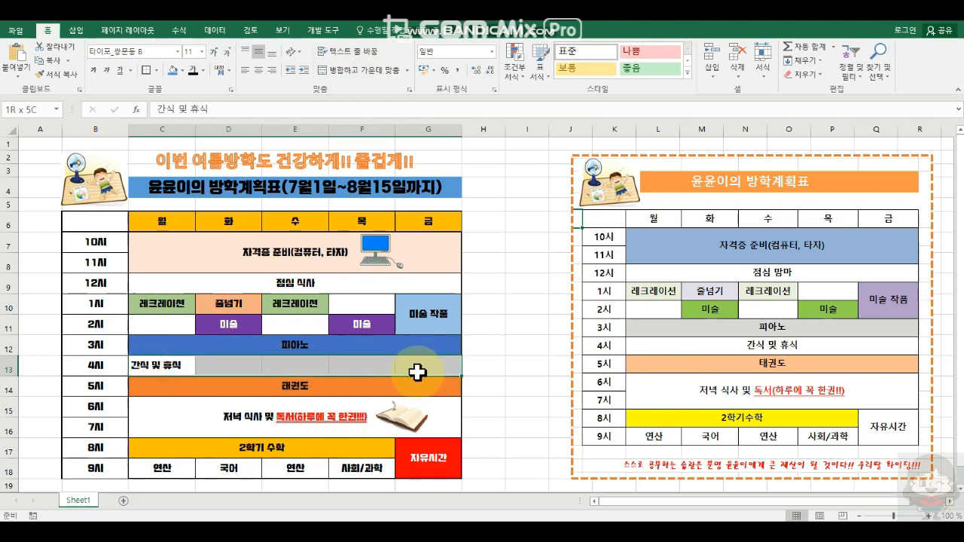
pyautogui.click(158, 71)
pyautogui.click(173, 177)
pyautogui.click(226, 368)
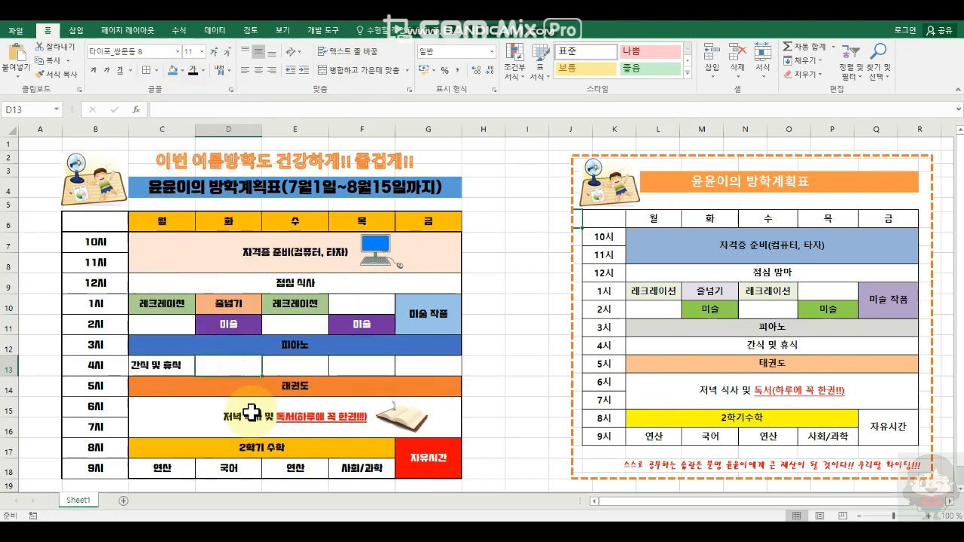
pyautogui.moveTo(441, 370); pyautogui.dragTo(184, 363)
pyautogui.click(342, 69)
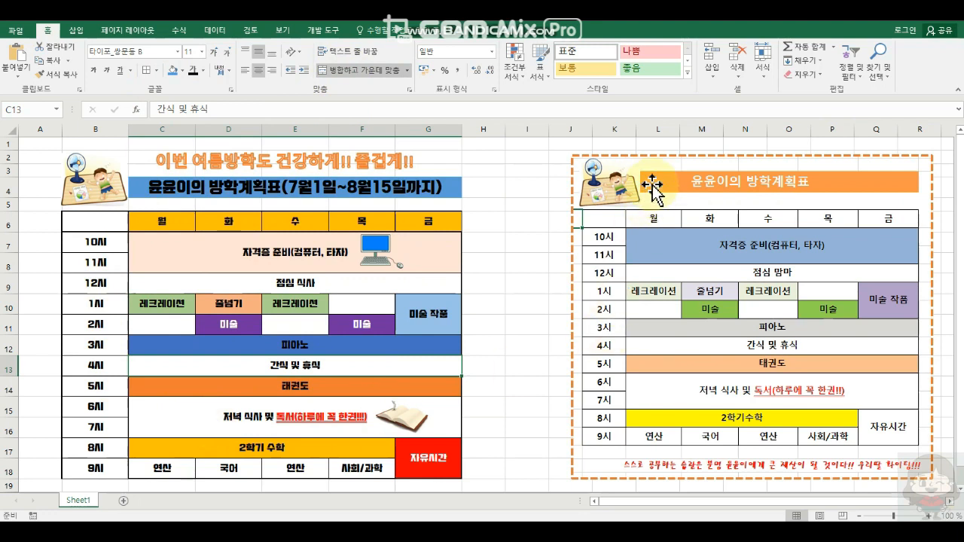
# - Delete the sample timetable picture beside the finished table, over columns J to R
pyautogui.click(654, 161)
pyautogui.press('Delete')
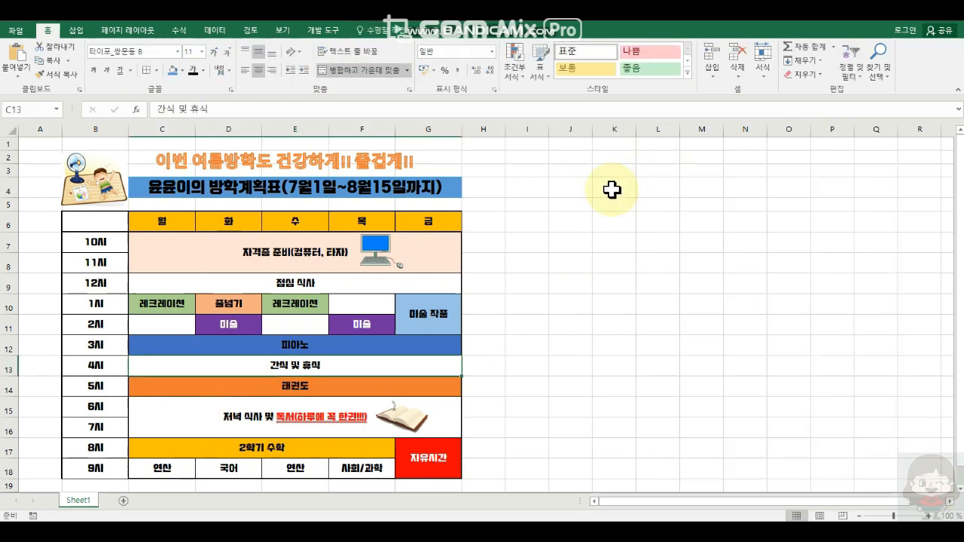
# - Set the sheet's print orientation to landscape (가로 방향) and its scaling to fit the sheet on one page (한 페이지에 시트 맞추기)
pyautogui.click(23, 30)
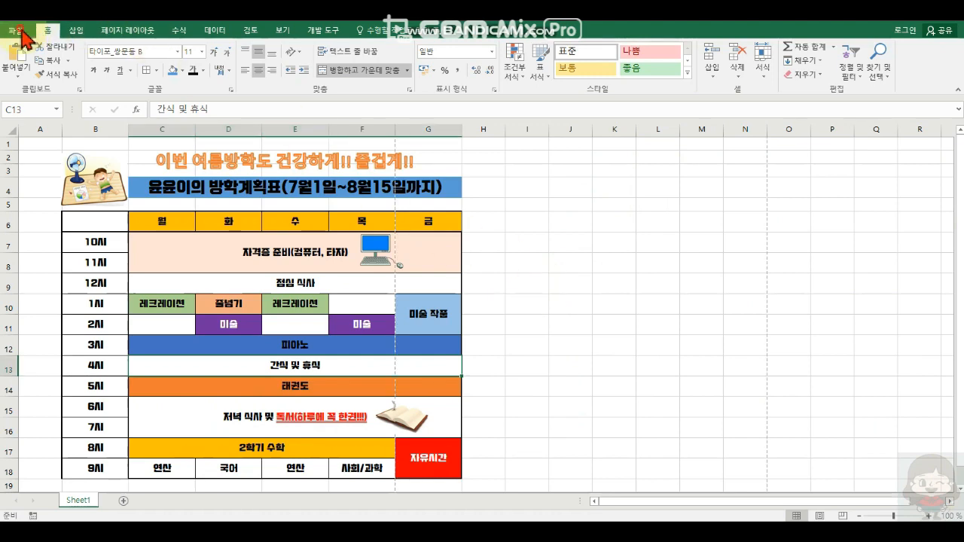
pyautogui.click(21, 34)
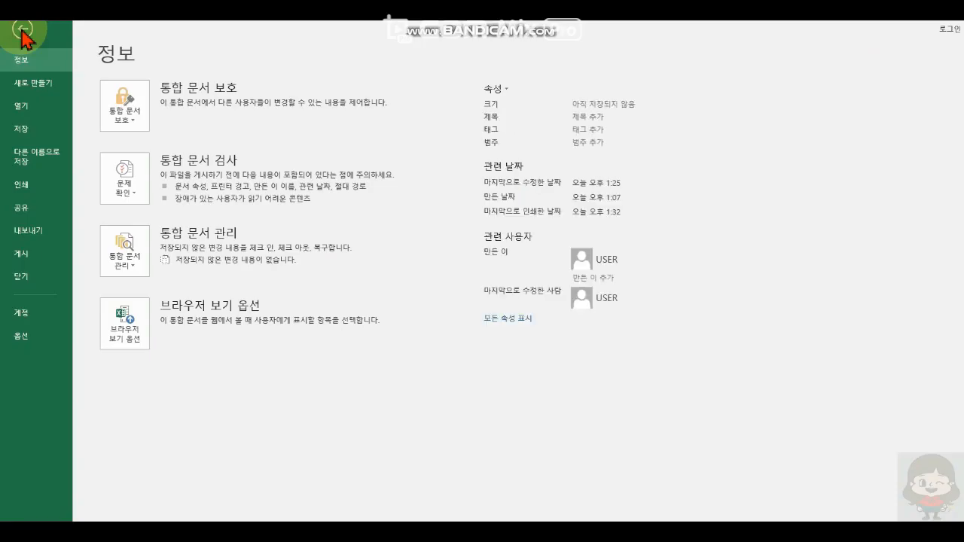
pyautogui.click(21, 184)
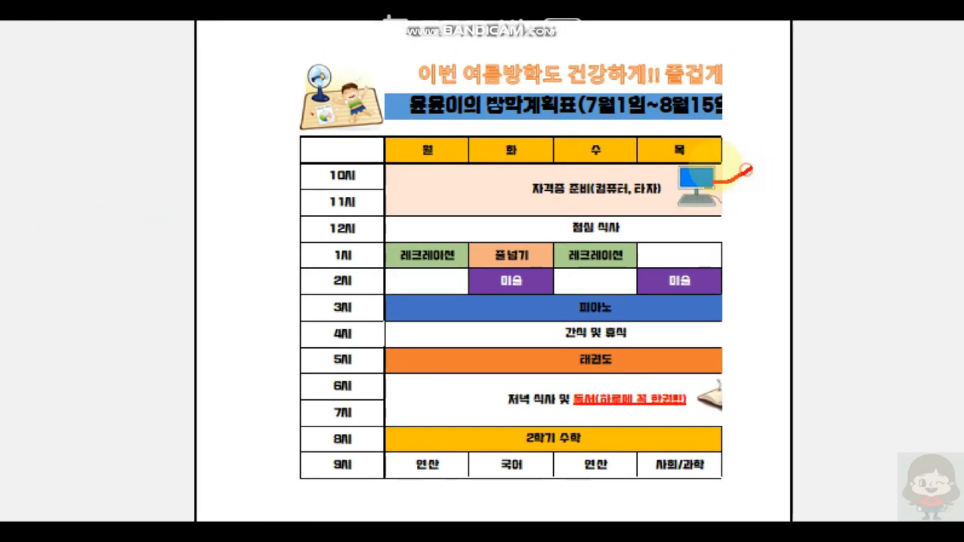
pyautogui.moveTo(753, 171); pyautogui.dragTo(748, 173)
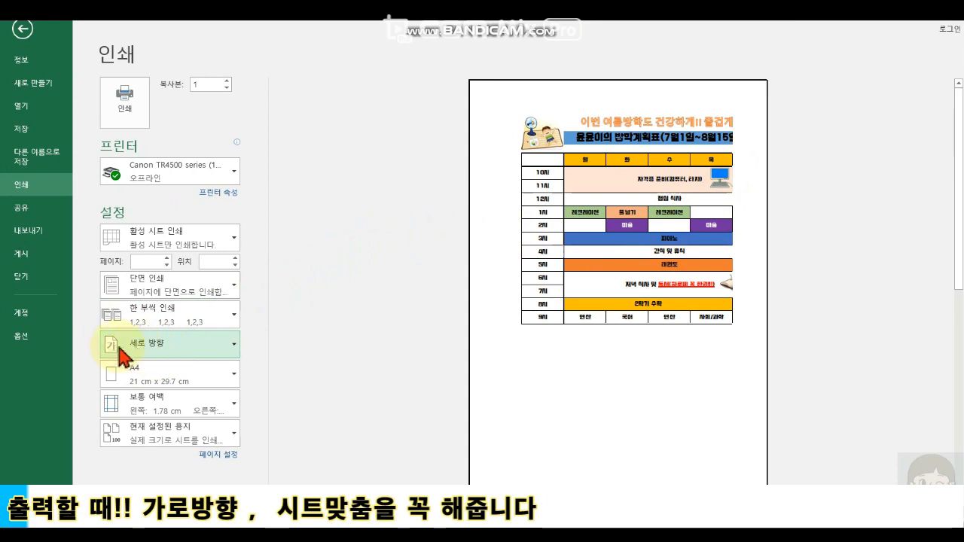
pyautogui.click(121, 354)
pyautogui.click(120, 398)
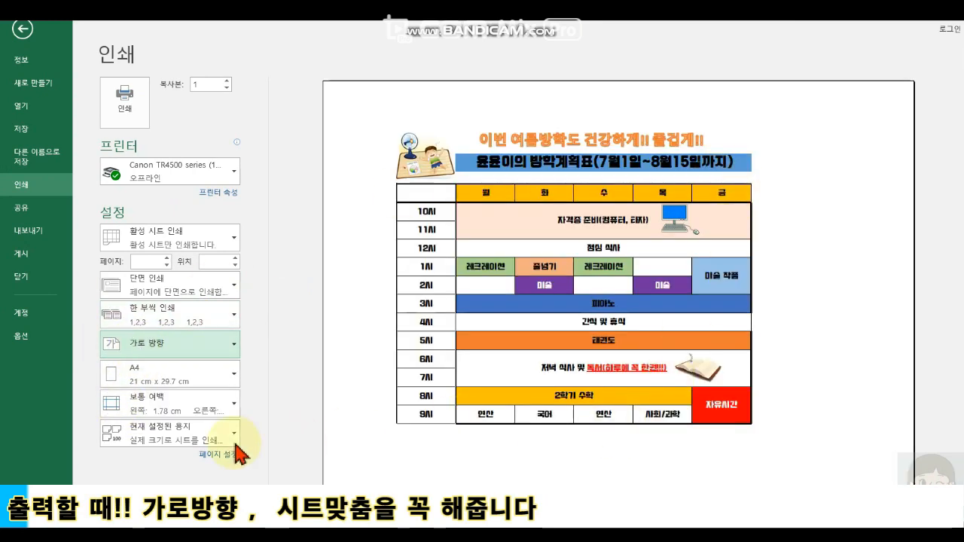
pyautogui.click(160, 440)
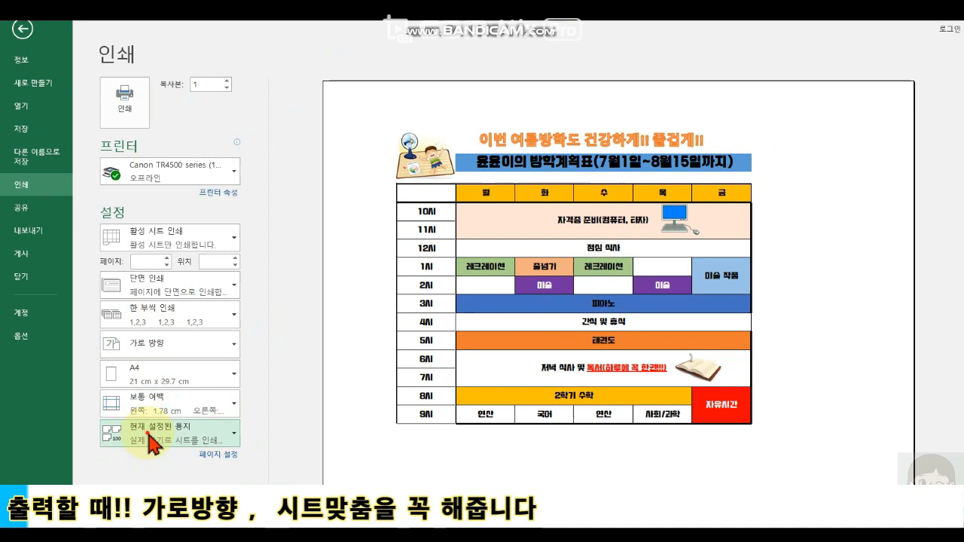
pyautogui.click(147, 437)
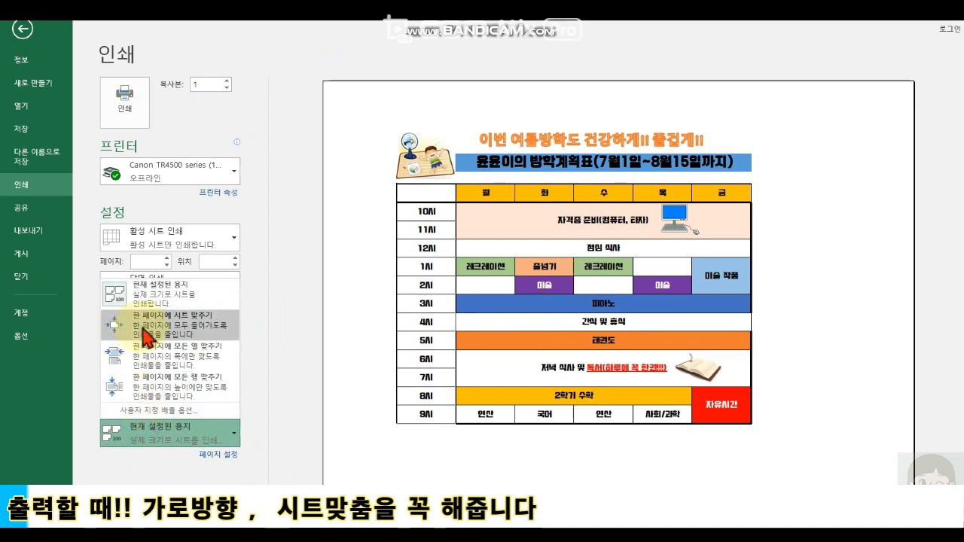
pyautogui.click(143, 323)
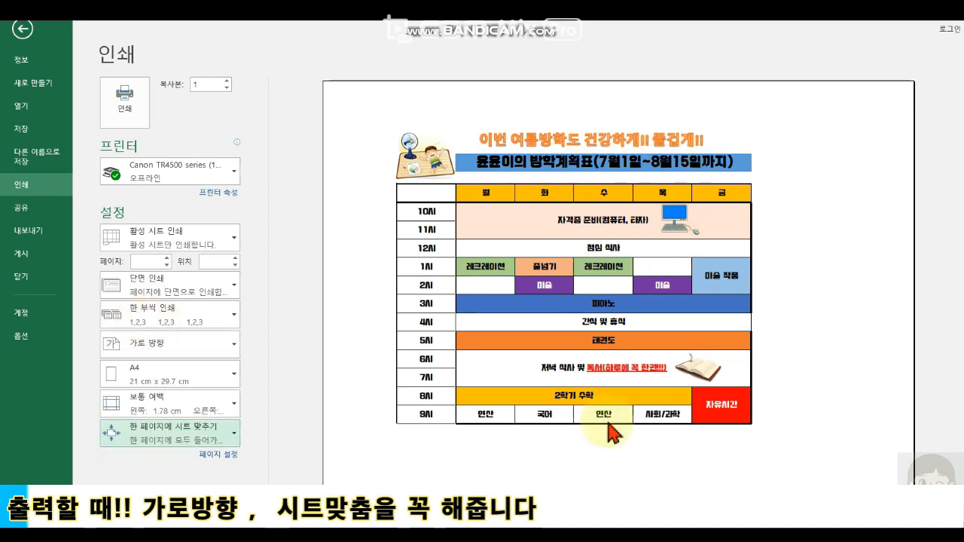